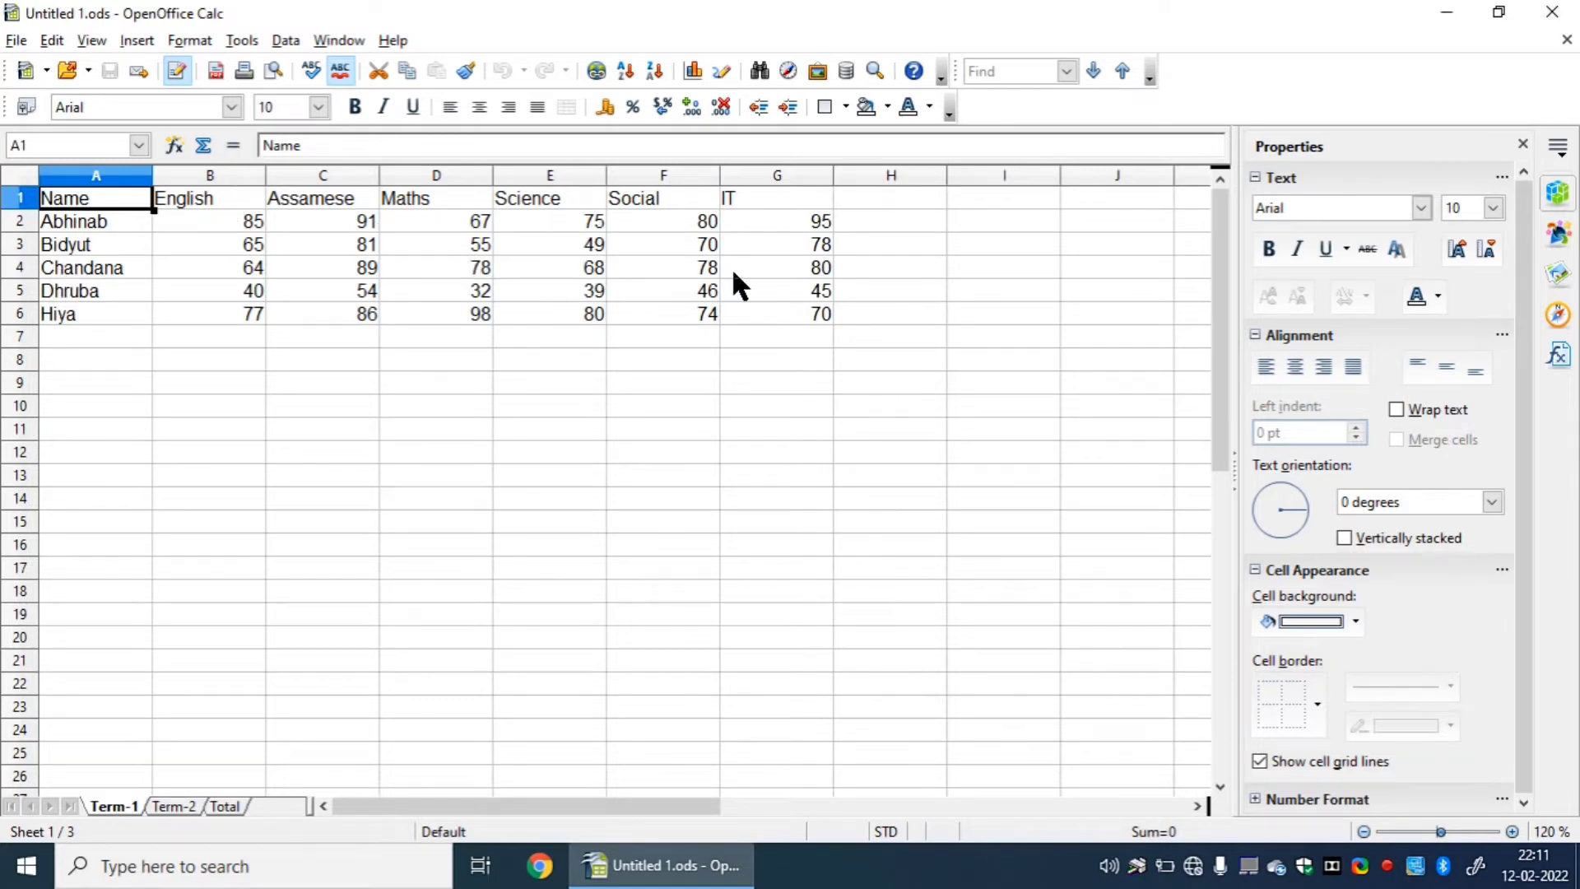
Compare the marks tables on the Term-1 and Term-2 sheets and check the Total sheet
{"action": "left_click", "coordinate": [175, 805]}
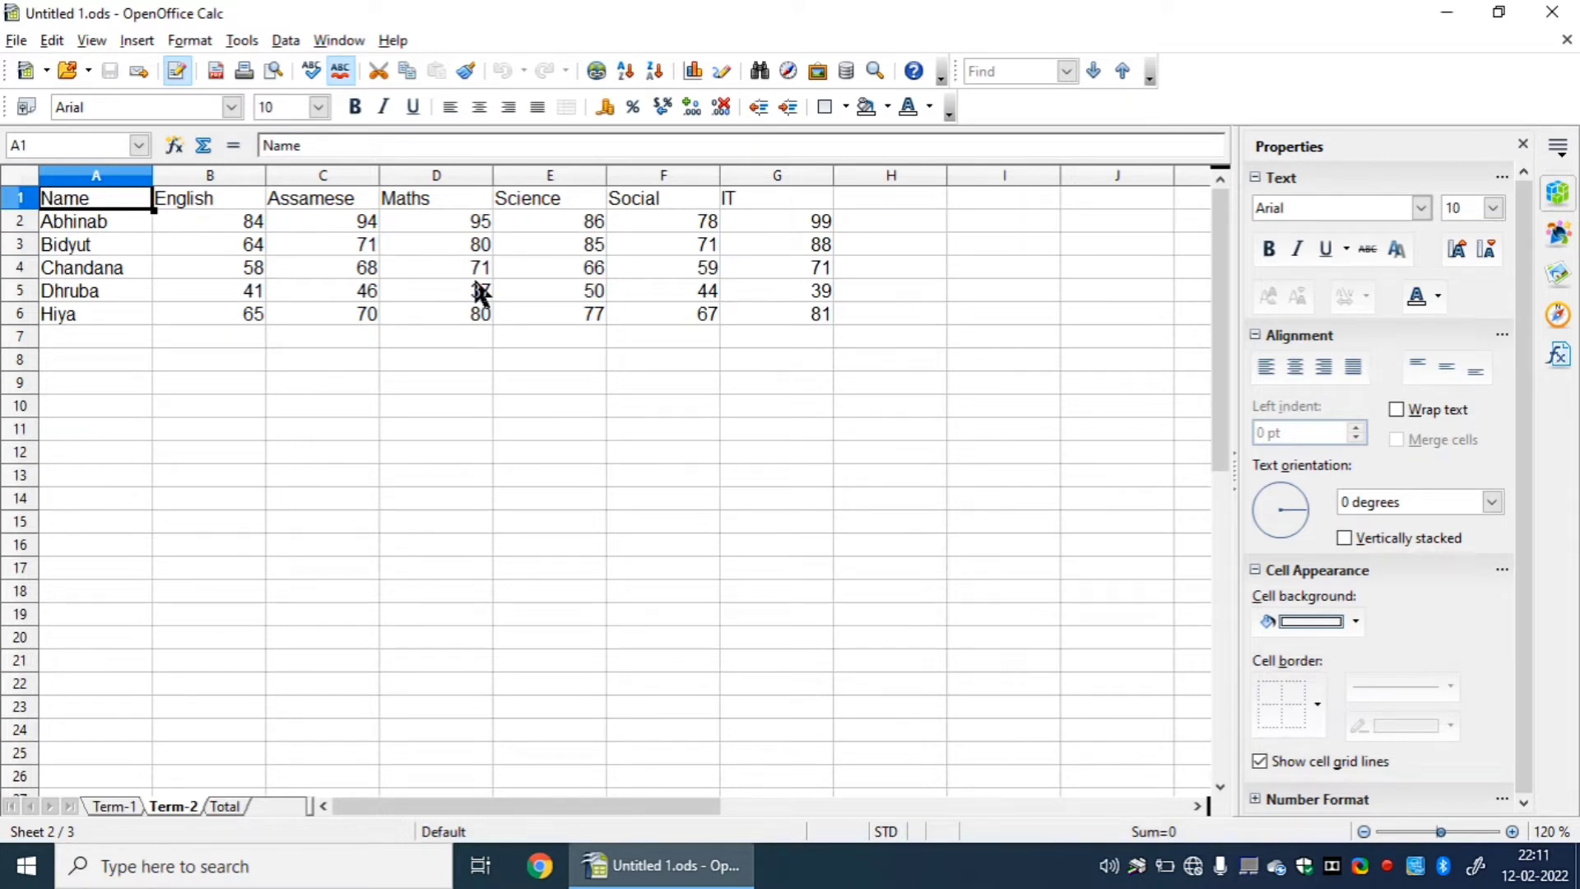
{"action": "left_click", "coordinate": [115, 805]}
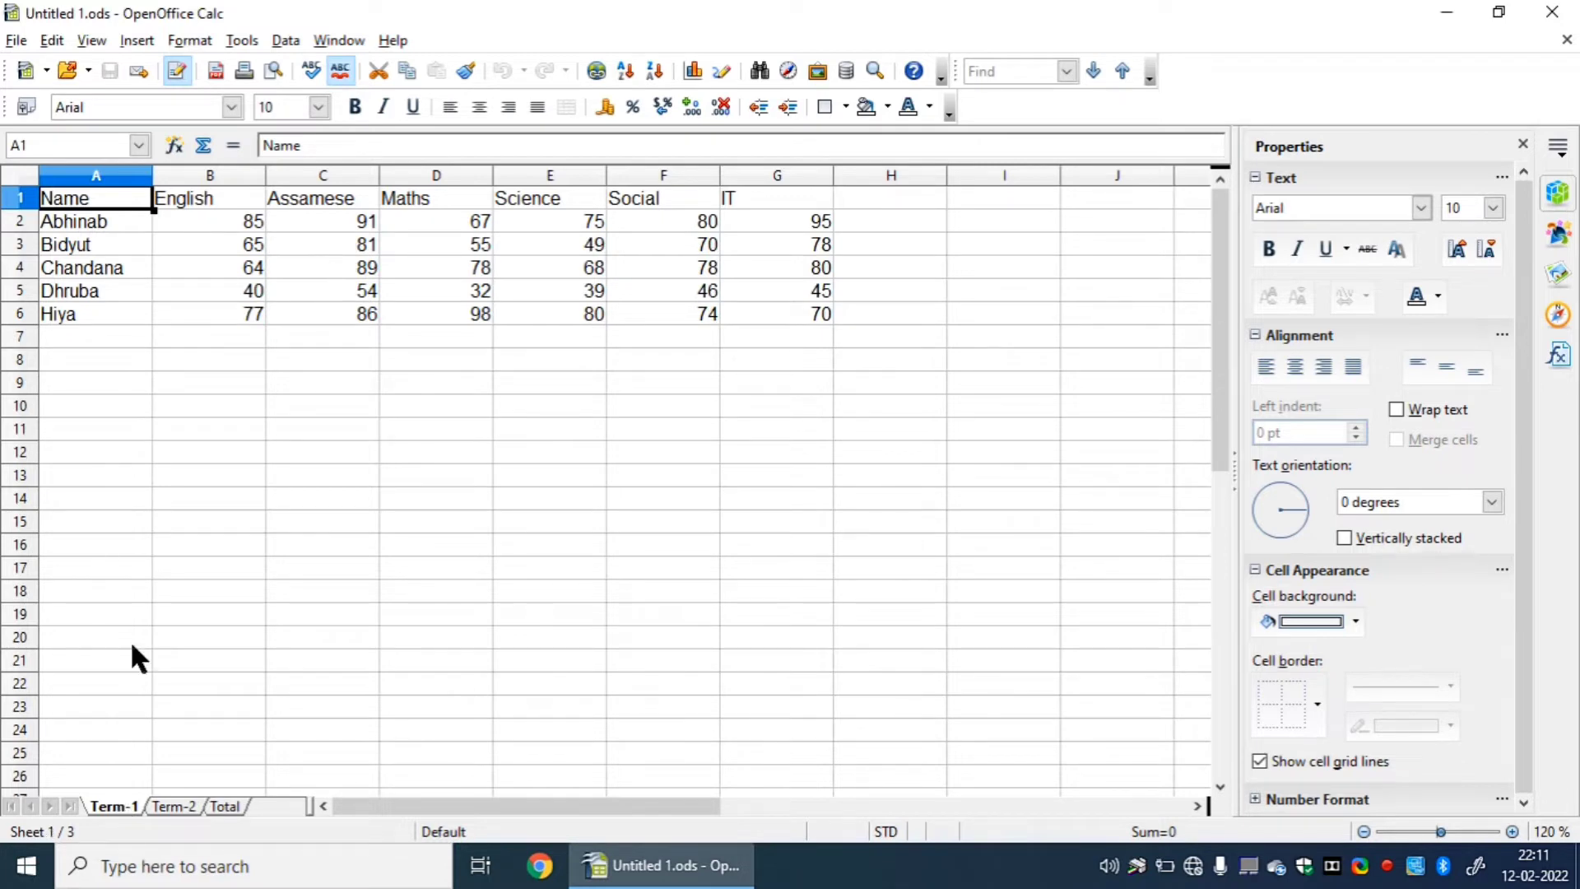
{"action": "left_click", "coordinate": [173, 804]}
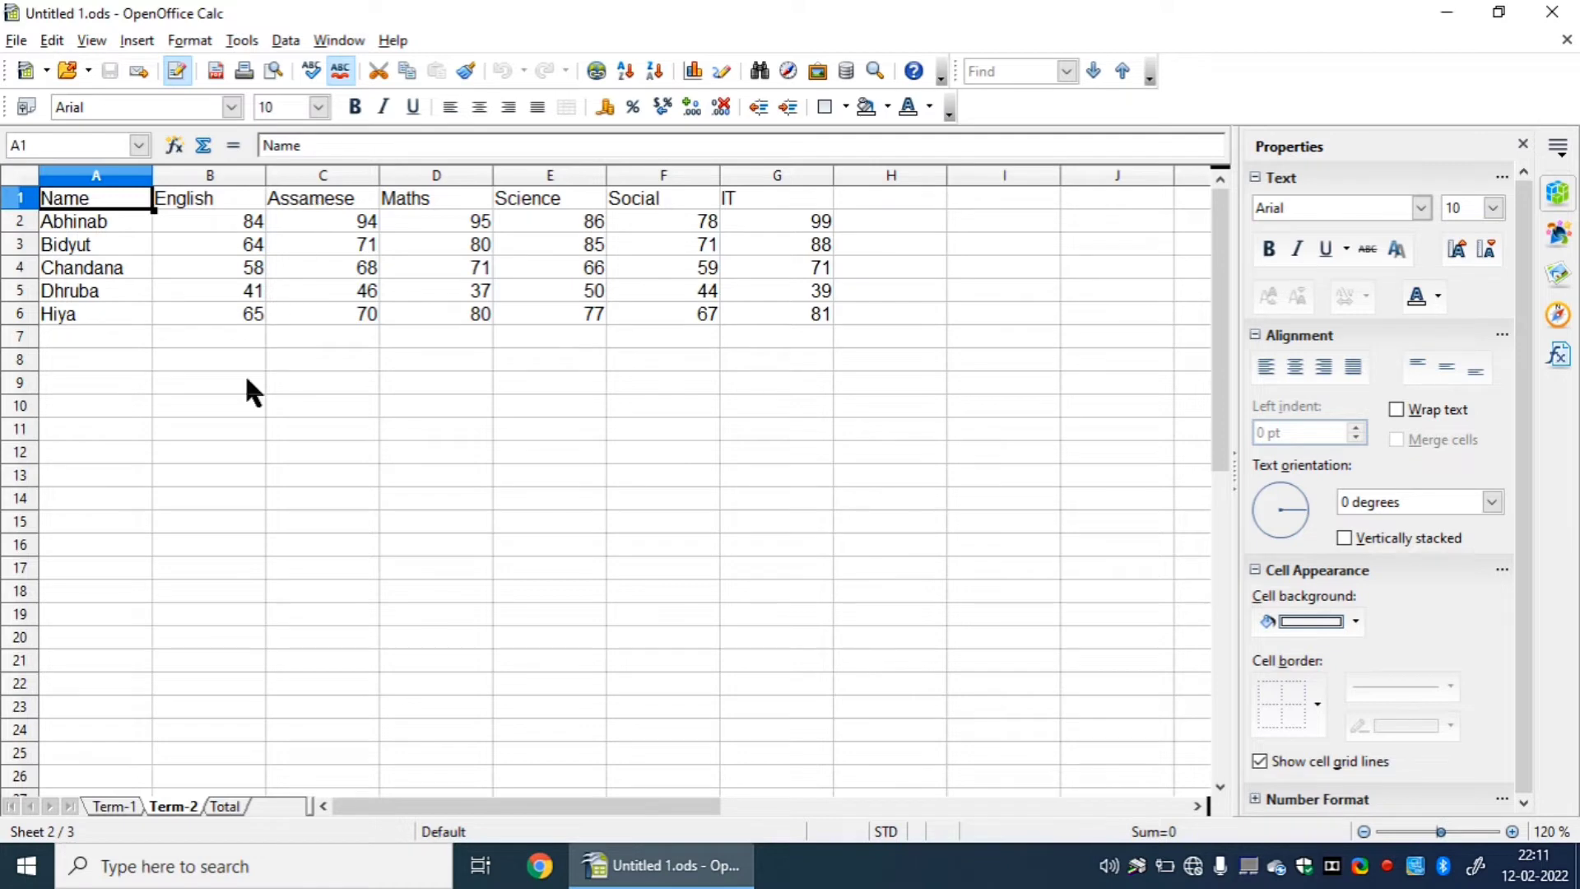
{"action": "left_click", "coordinate": [224, 806]}
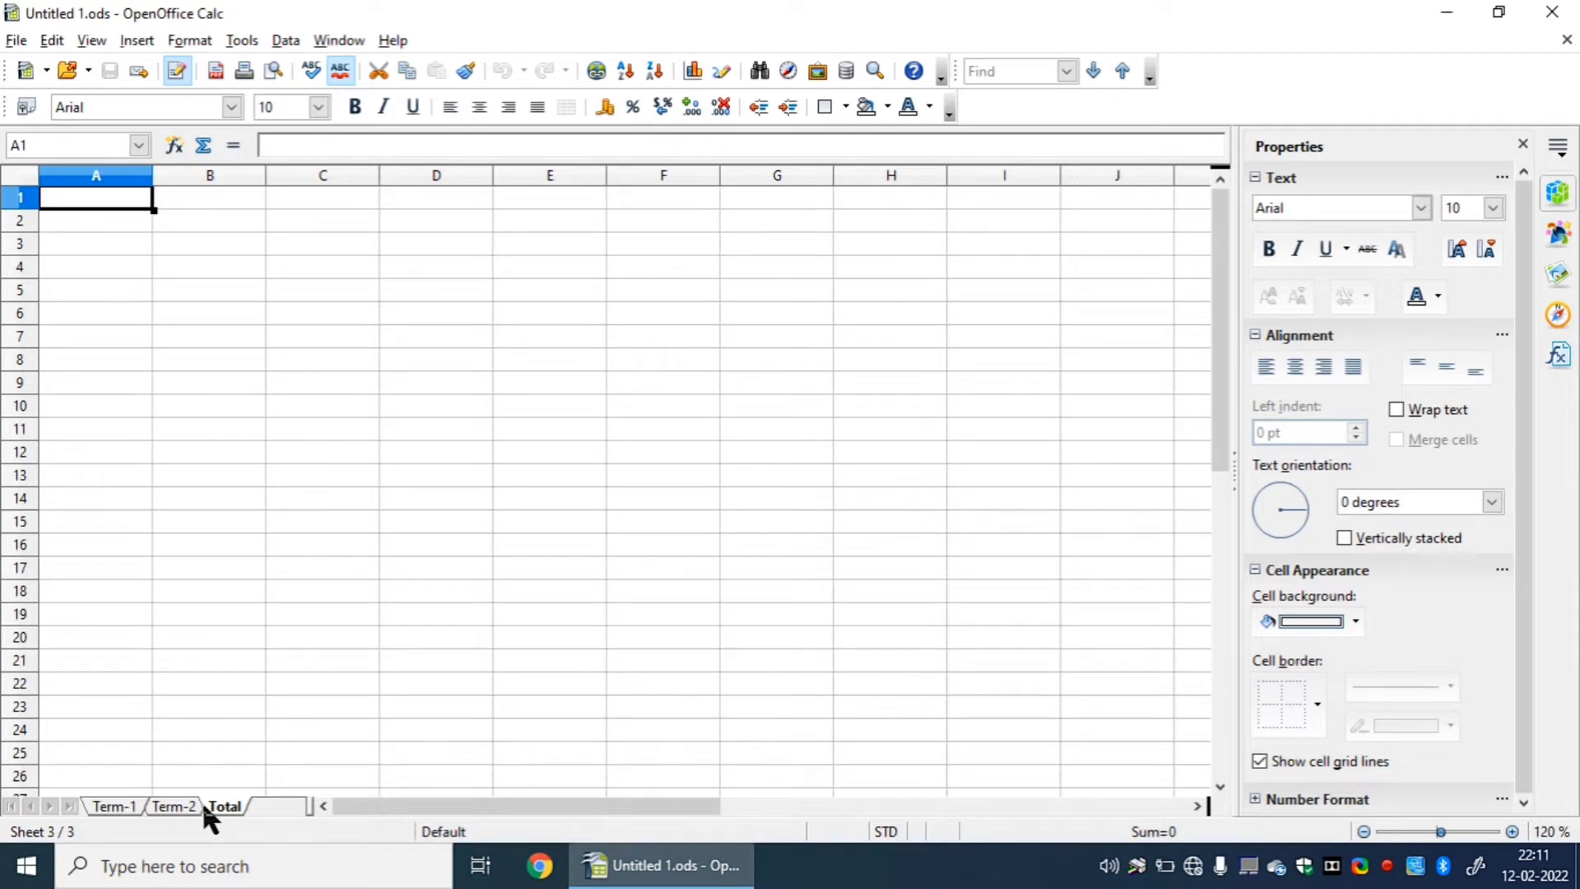
{"action": "left_click", "coordinate": [115, 807]}
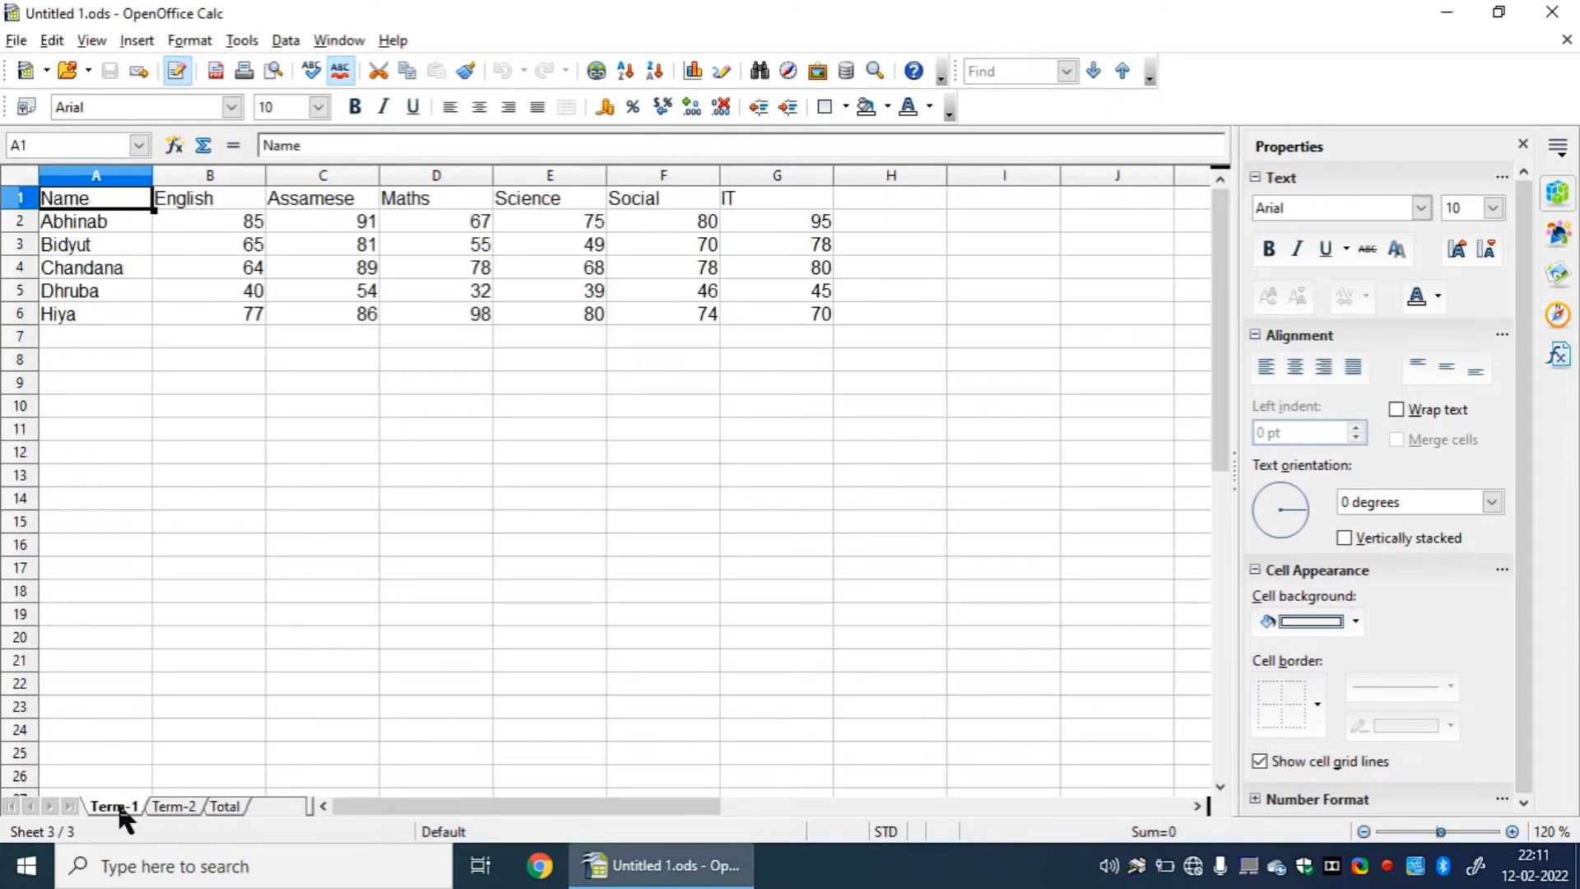
{"action": "left_click", "coordinate": [175, 806]}
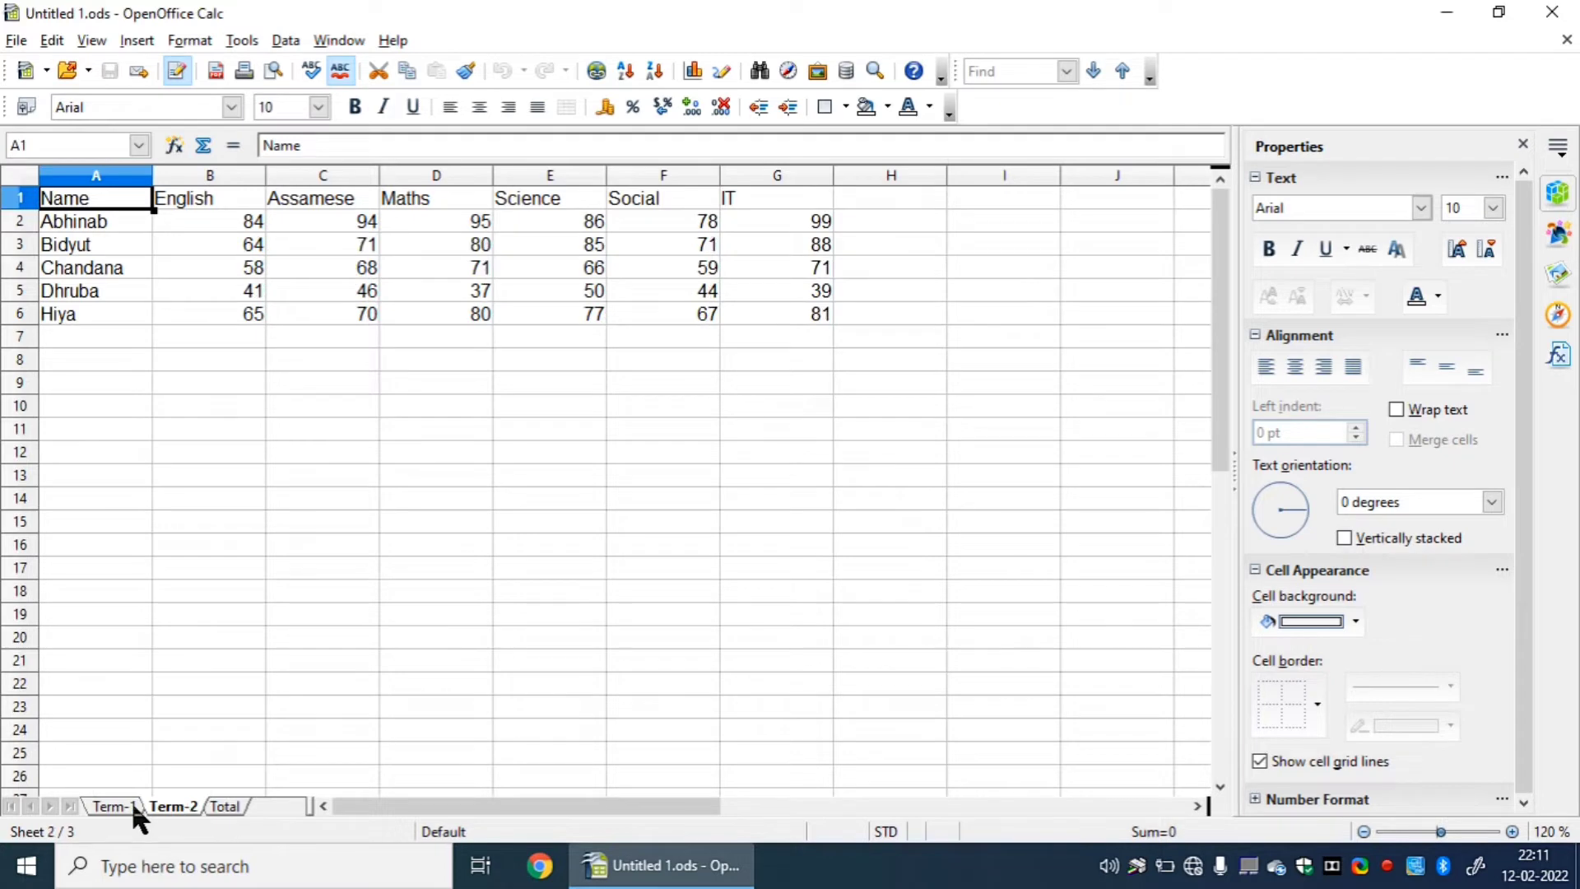
{"action": "left_click", "coordinate": [134, 804]}
{"action": "left_click", "coordinate": [175, 807]}
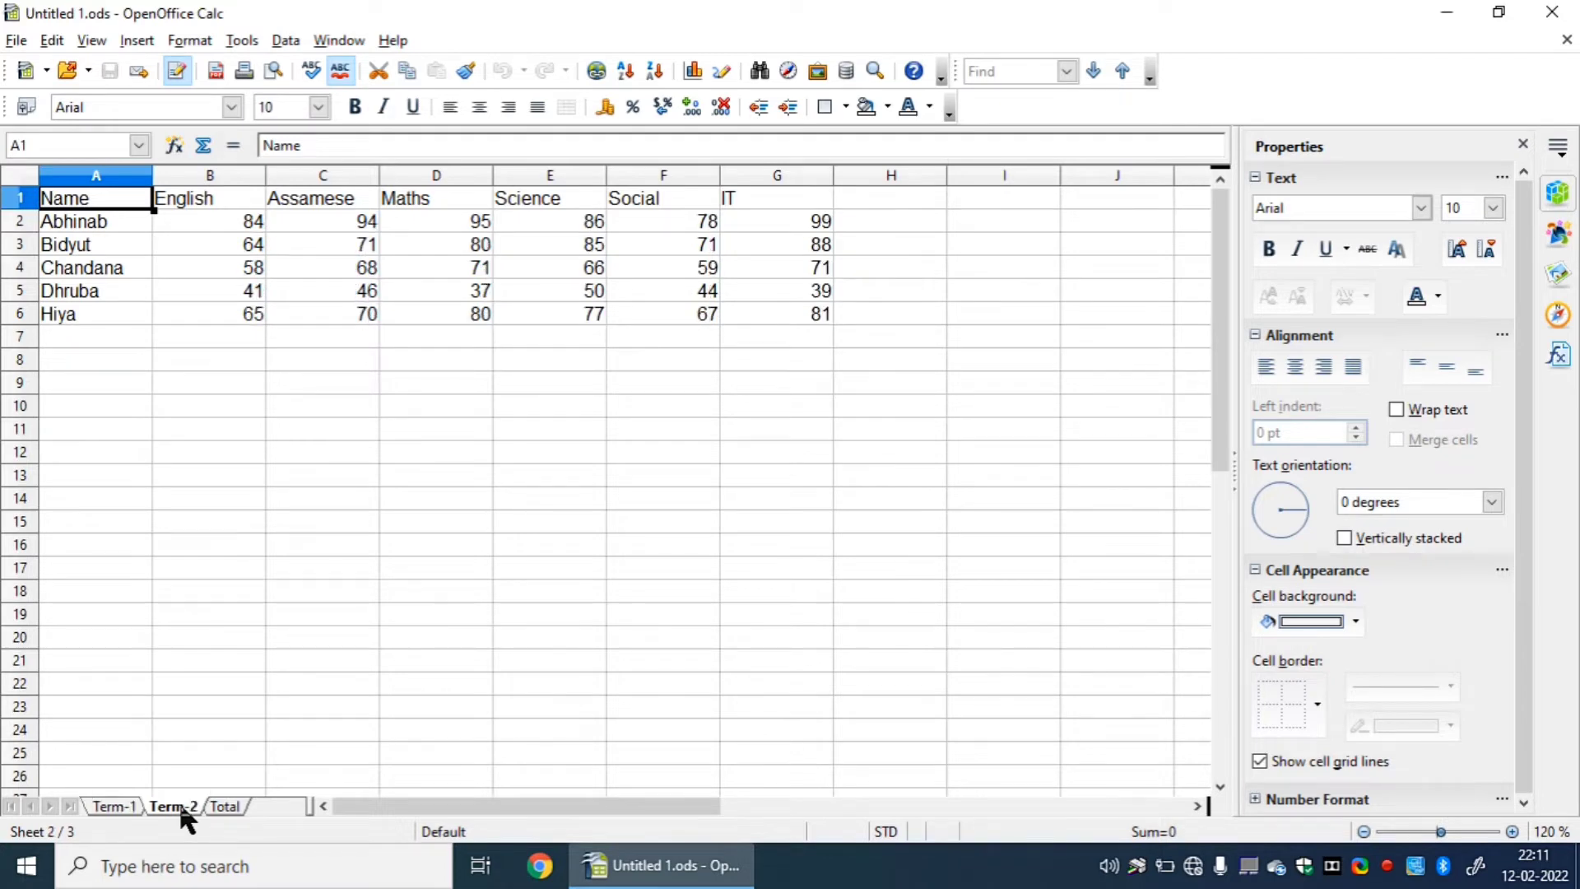
{"action": "left_click", "coordinate": [117, 805]}
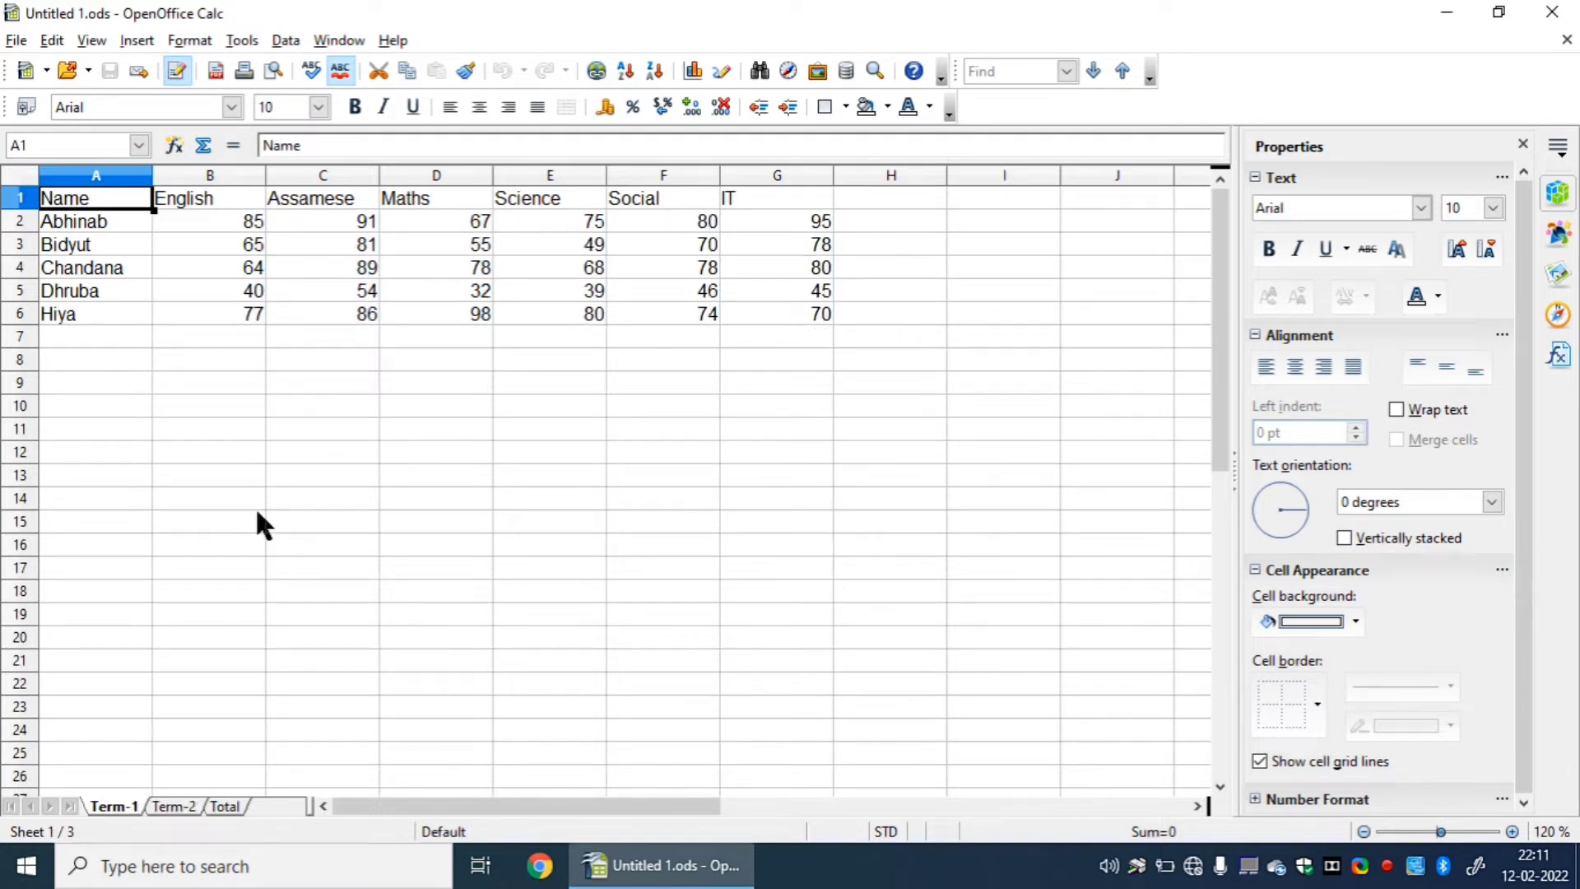
{"action": "left_click", "coordinate": [223, 805]}
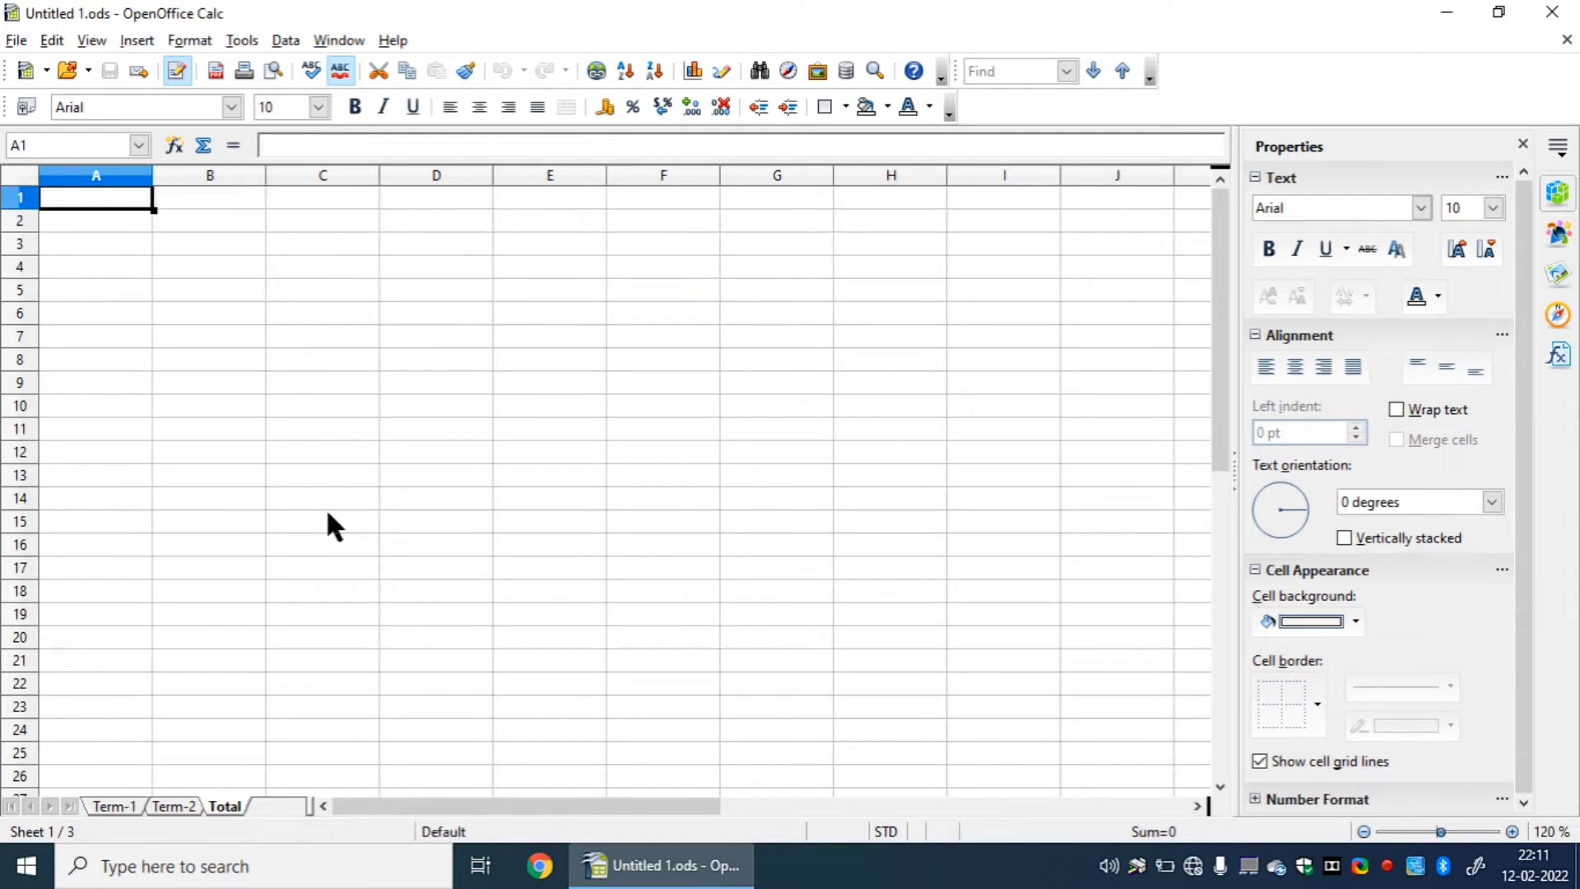
{"action": "left_click", "coordinate": [124, 806]}
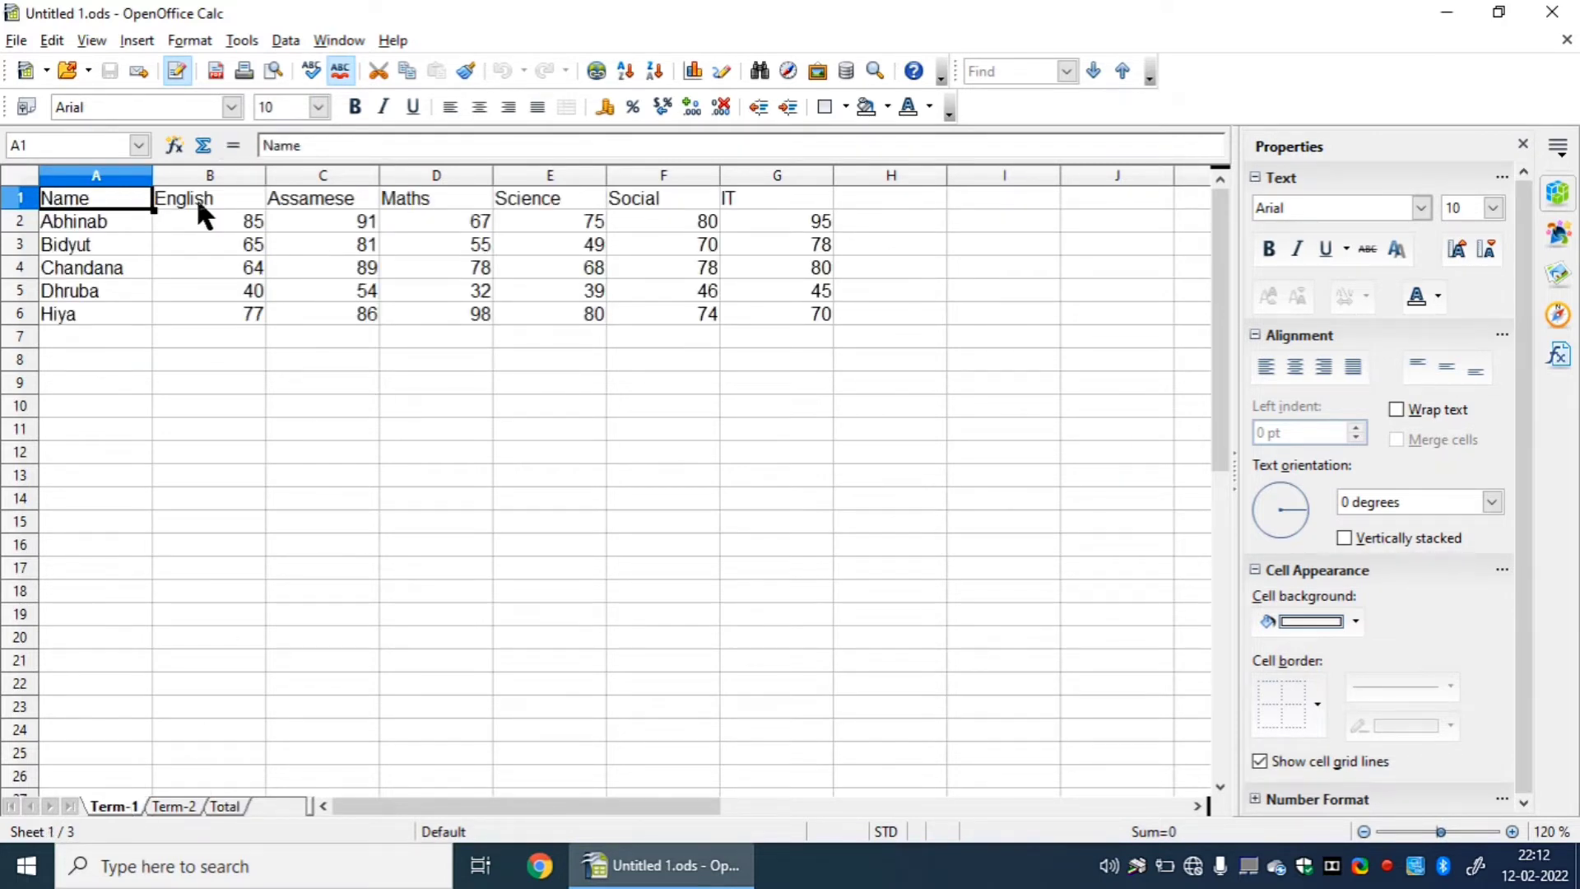
{"action": "left_click", "coordinate": [225, 805]}
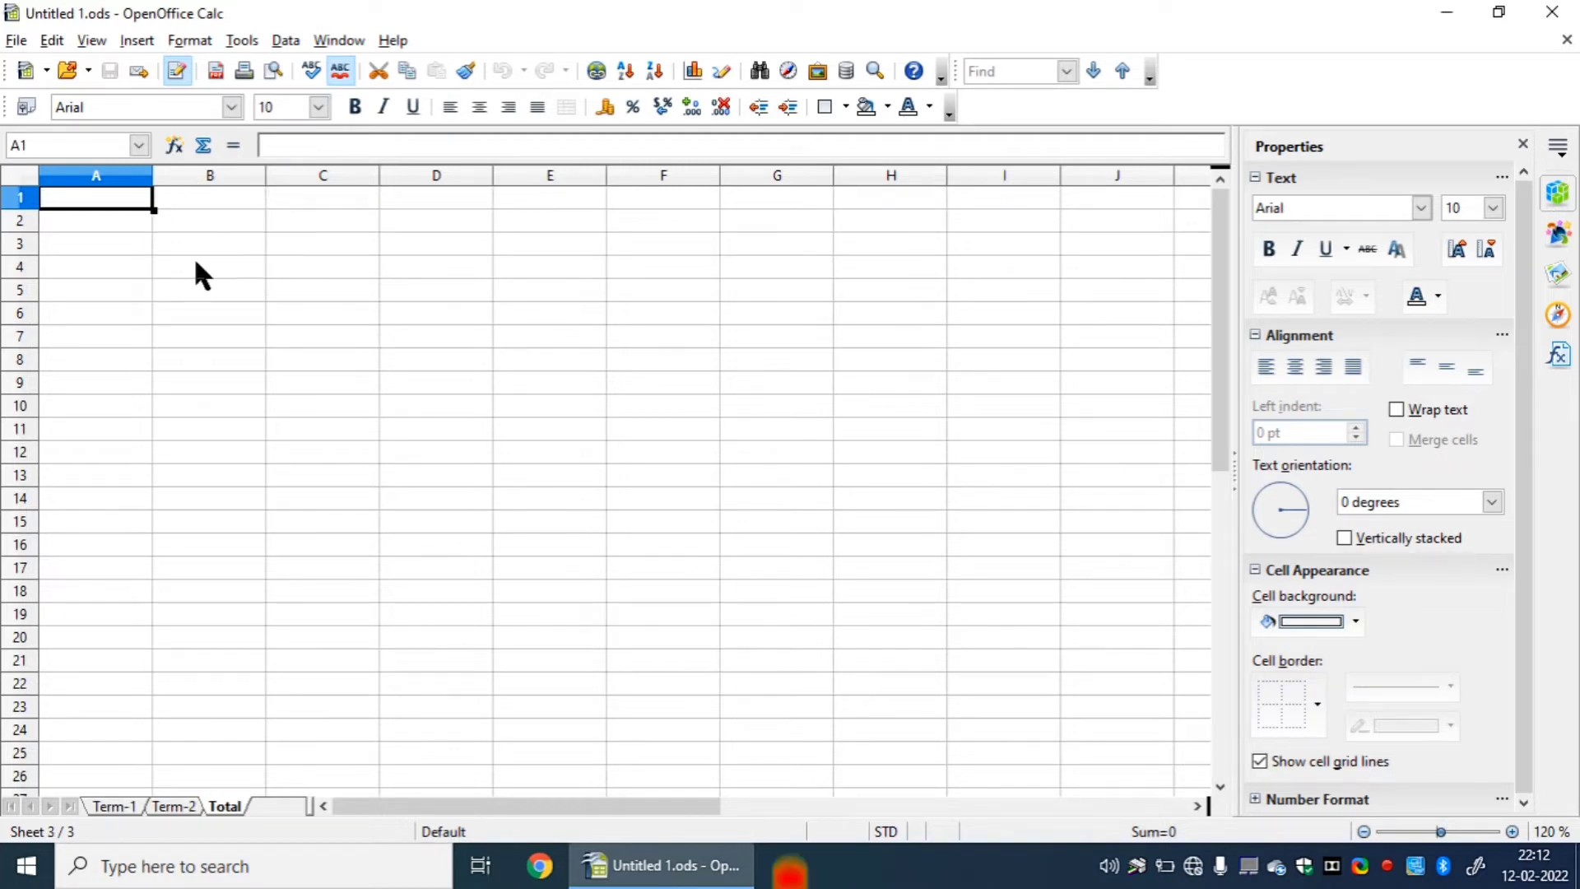
{"action": "left_click", "coordinate": [115, 806]}
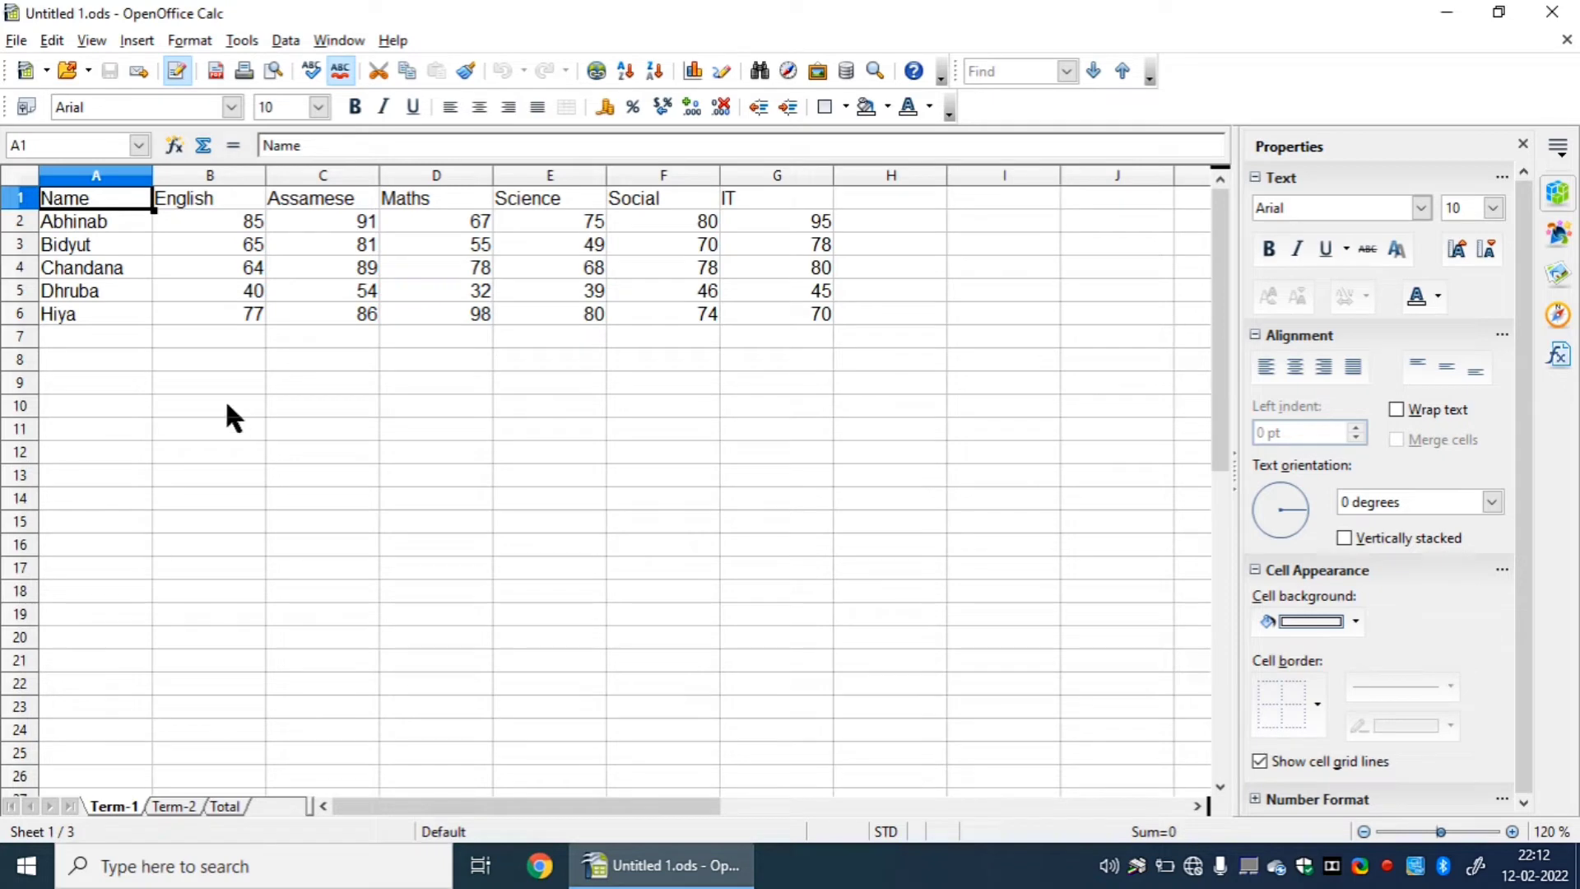
Start a data consolidation from the Term-1 sheet, review the available functions, and choose Sum
{"action": "left_click", "coordinate": [282, 42]}
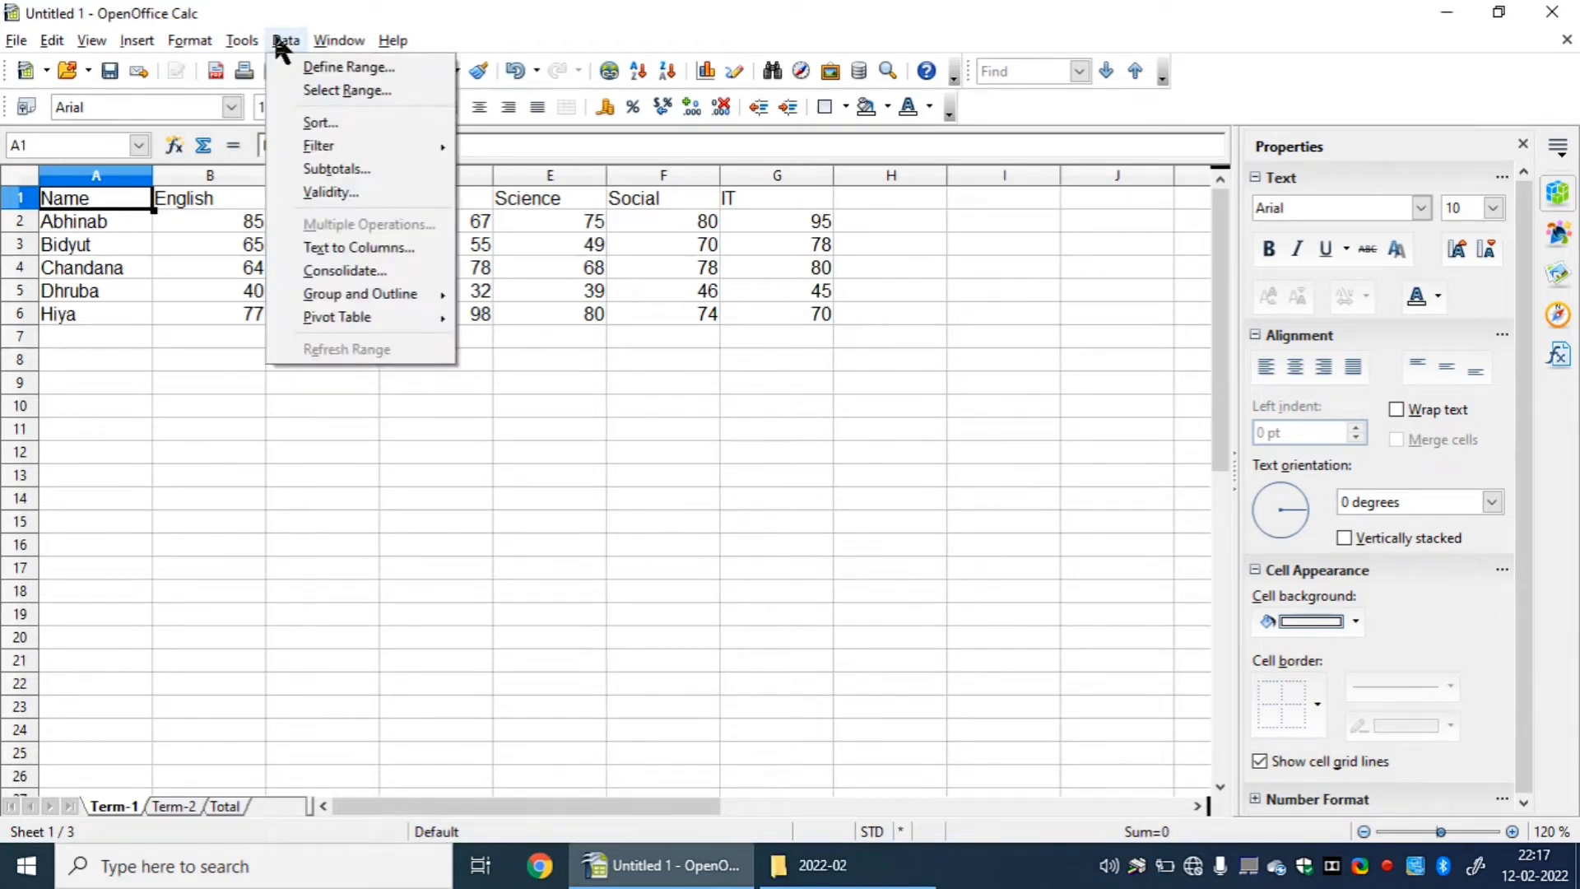
{"action": "left_click", "coordinate": [362, 271]}
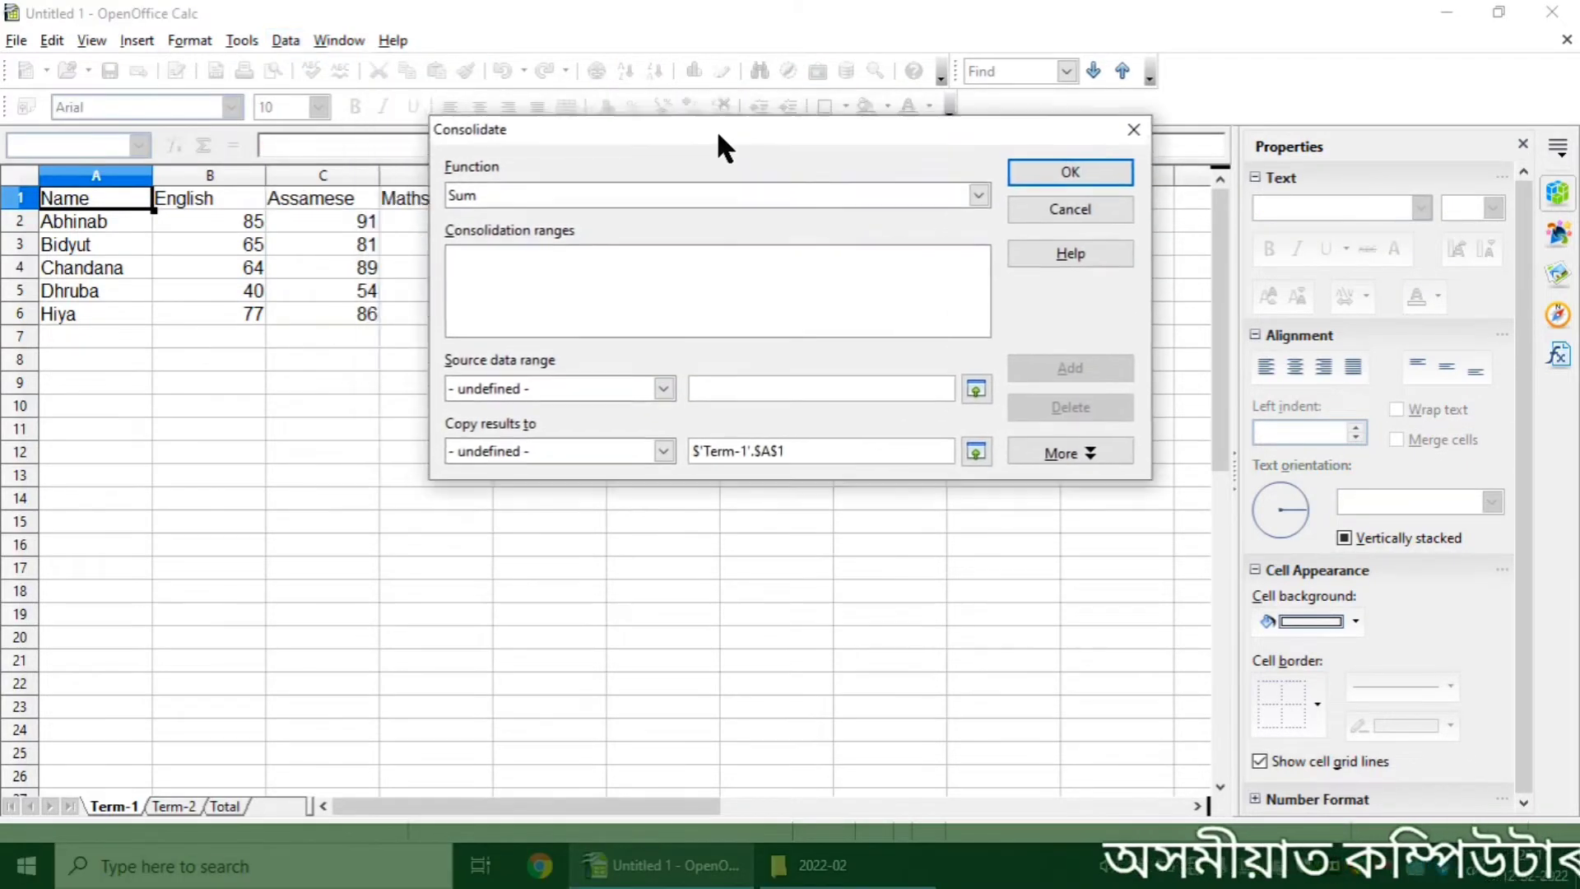
{"action": "mouse_move", "coordinate": [718, 136]}
{"action": "left_mouse_down"}
{"action": "mouse_move", "coordinate": [733, 132]}
{"action": "mouse_move", "coordinate": [709, 129]}
{"action": "left_mouse_up"}
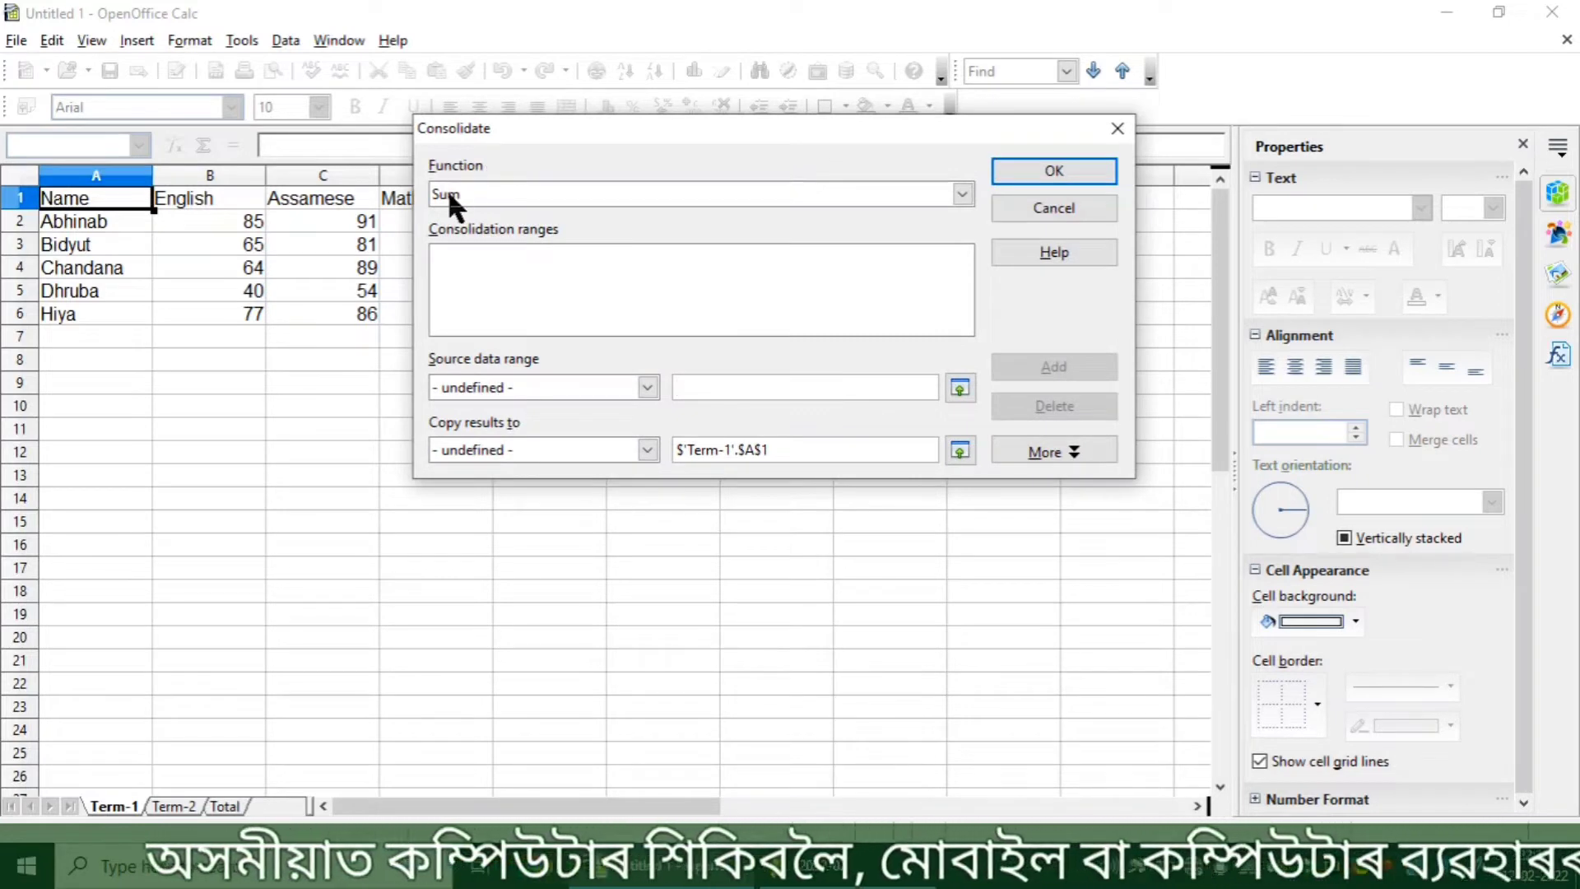
{"action": "left_click", "coordinate": [959, 191]}
{"action": "mouse_move", "coordinate": [957, 235]}
{"action": "left_mouse_down"}
{"action": "mouse_move", "coordinate": [960, 279]}
{"action": "mouse_move", "coordinate": [952, 239]}
{"action": "left_mouse_up"}
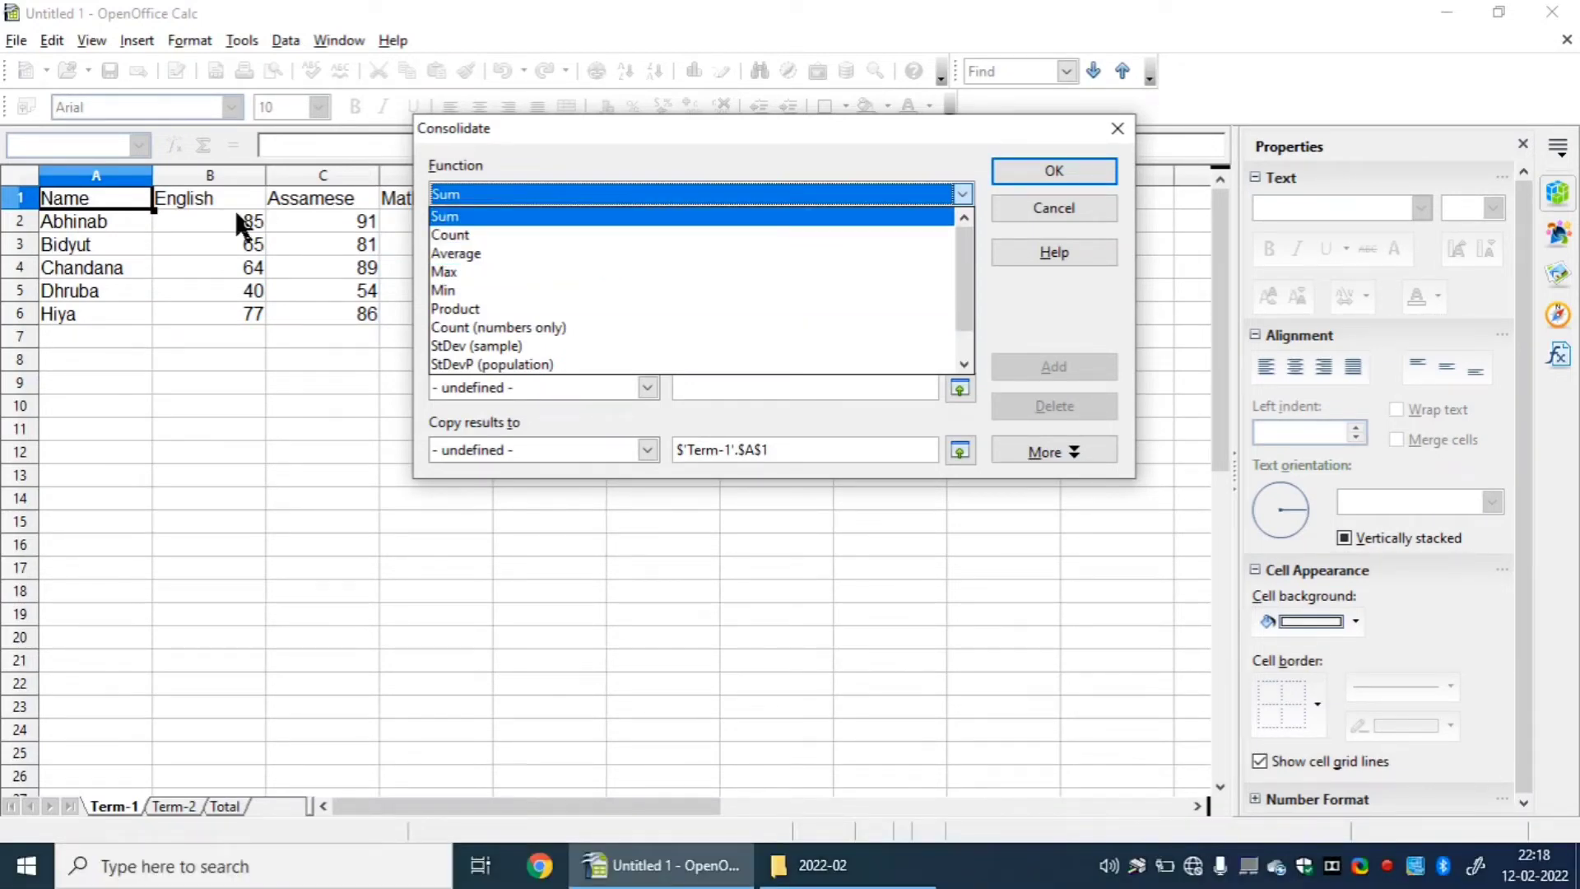
{"action": "left_click", "coordinate": [502, 218]}
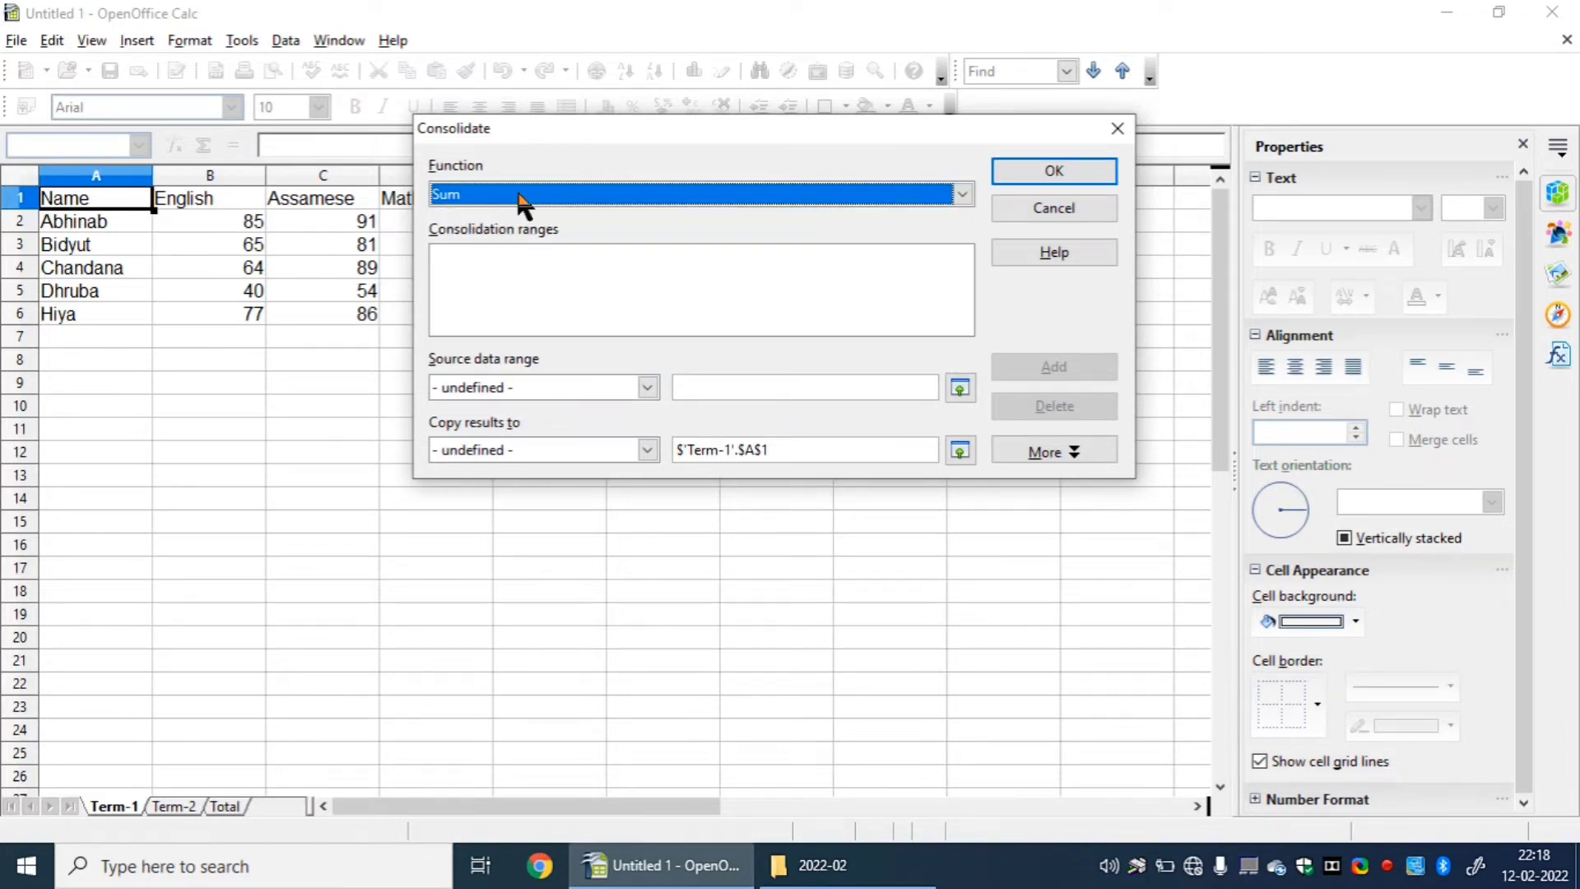
{"action": "left_click", "coordinate": [521, 204]}
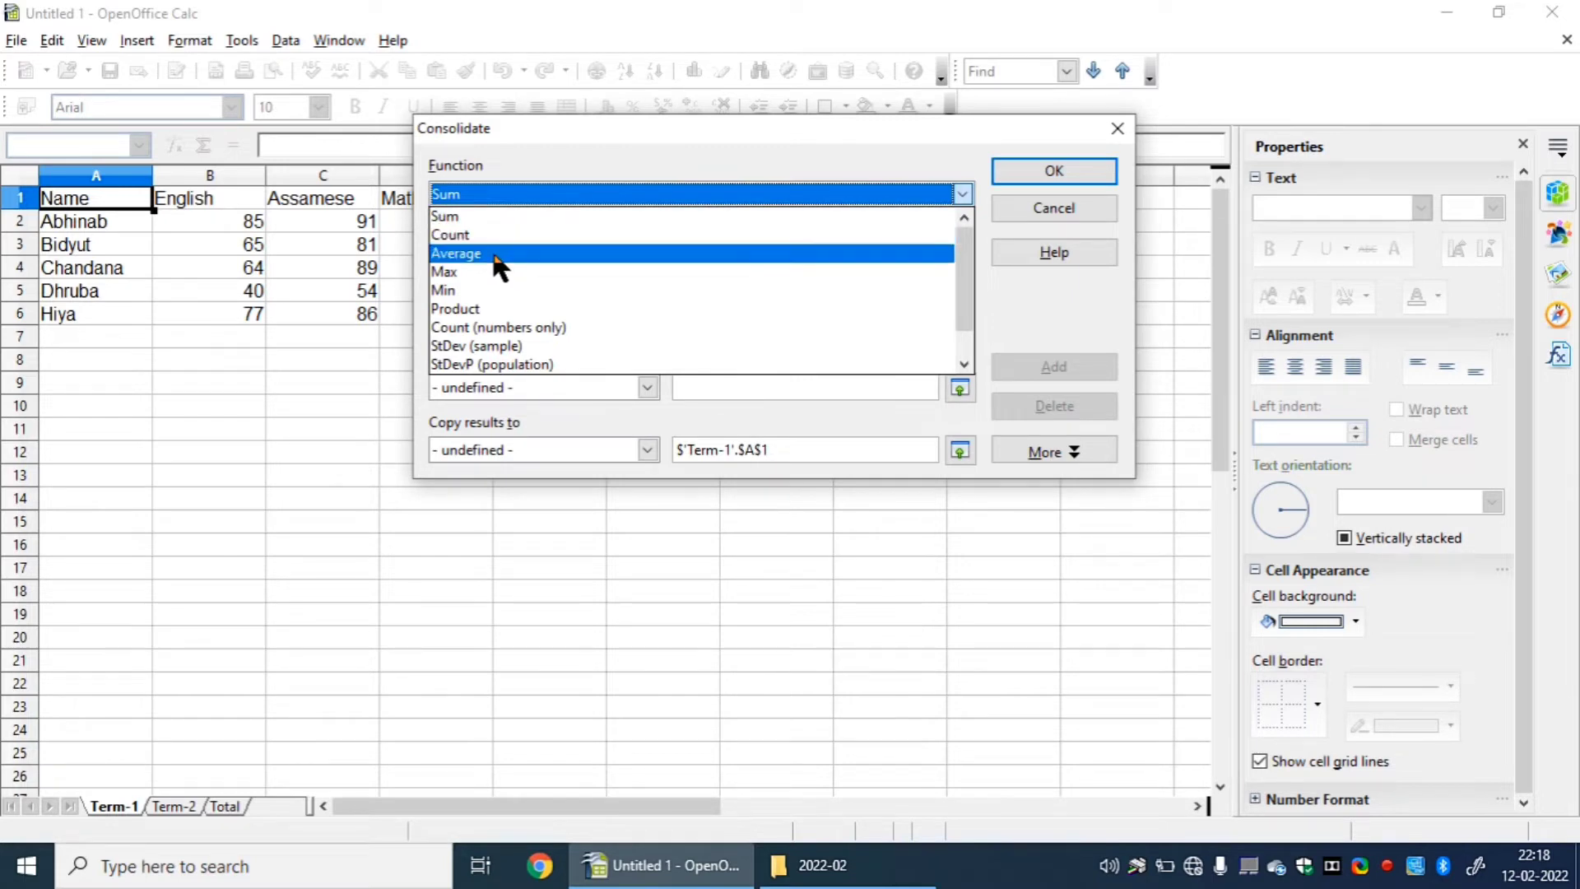
{"action": "left_click", "coordinate": [532, 194]}
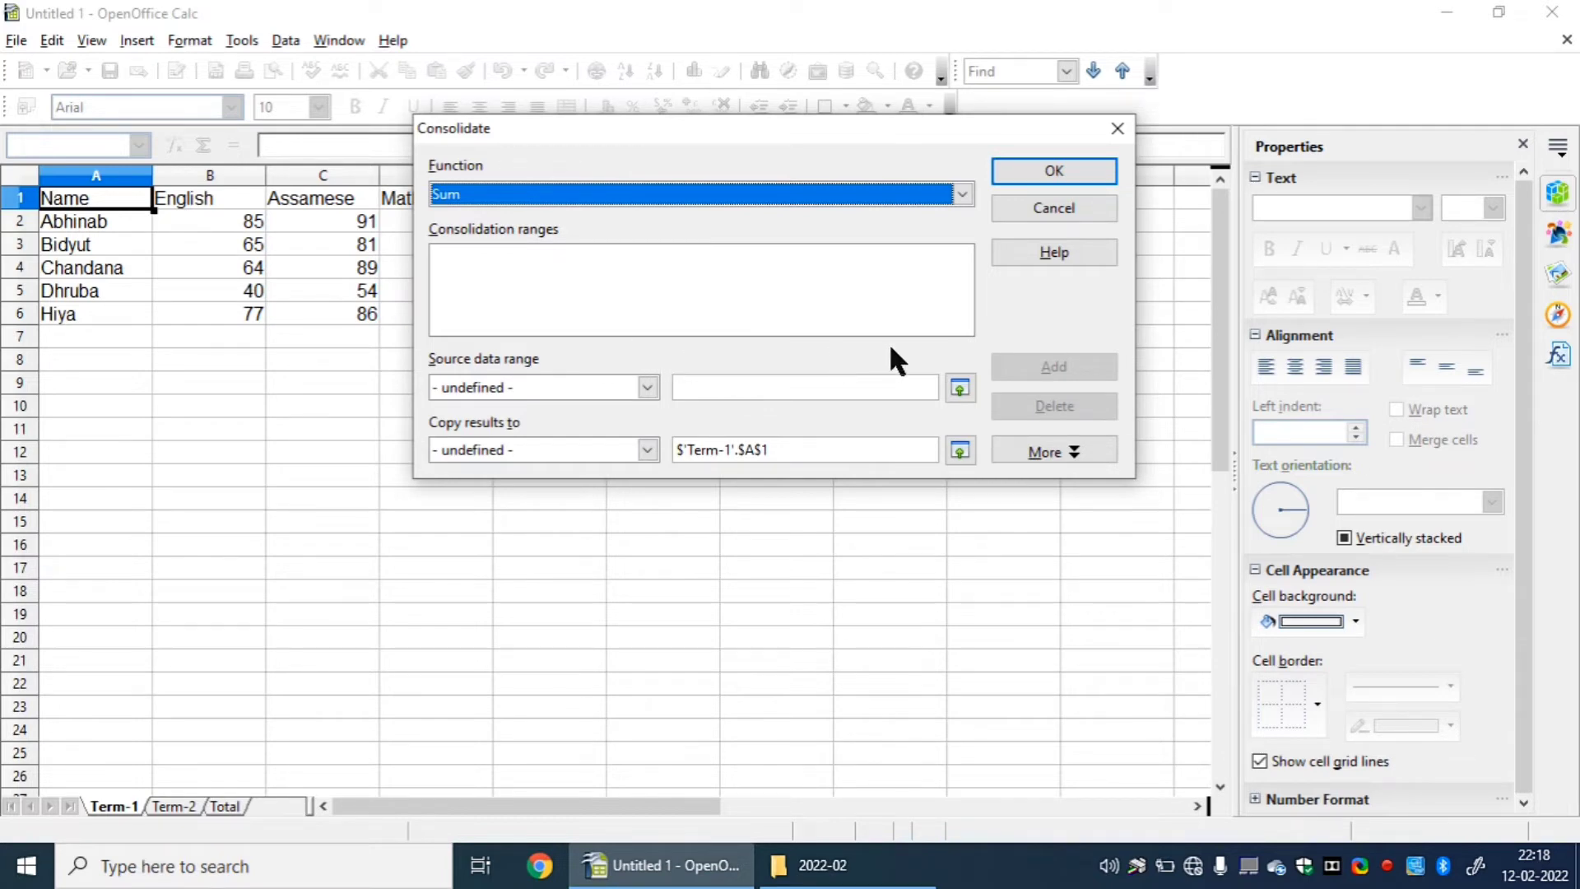
Add the Term-1 marks table, A1:G6 with its headings and names, as a consolidation range
{"action": "left_click", "coordinate": [960, 384]}
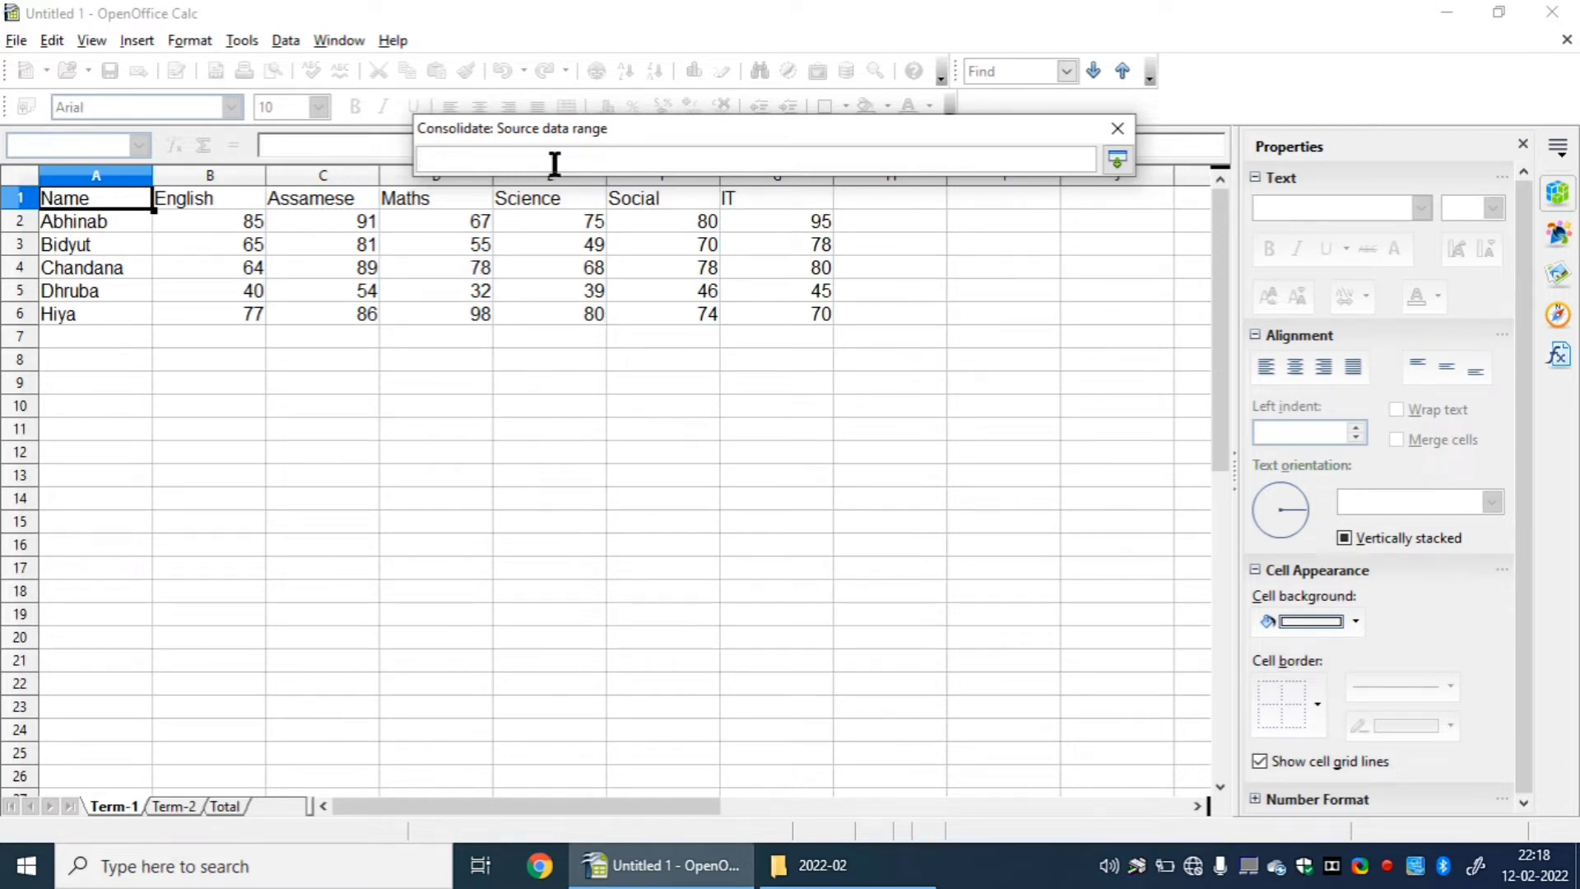
{"action": "mouse_move", "coordinate": [645, 132]}
{"action": "left_mouse_down"}
{"action": "mouse_move", "coordinate": [624, 130]}
{"action": "mouse_move", "coordinate": [640, 111]}
{"action": "left_mouse_up"}
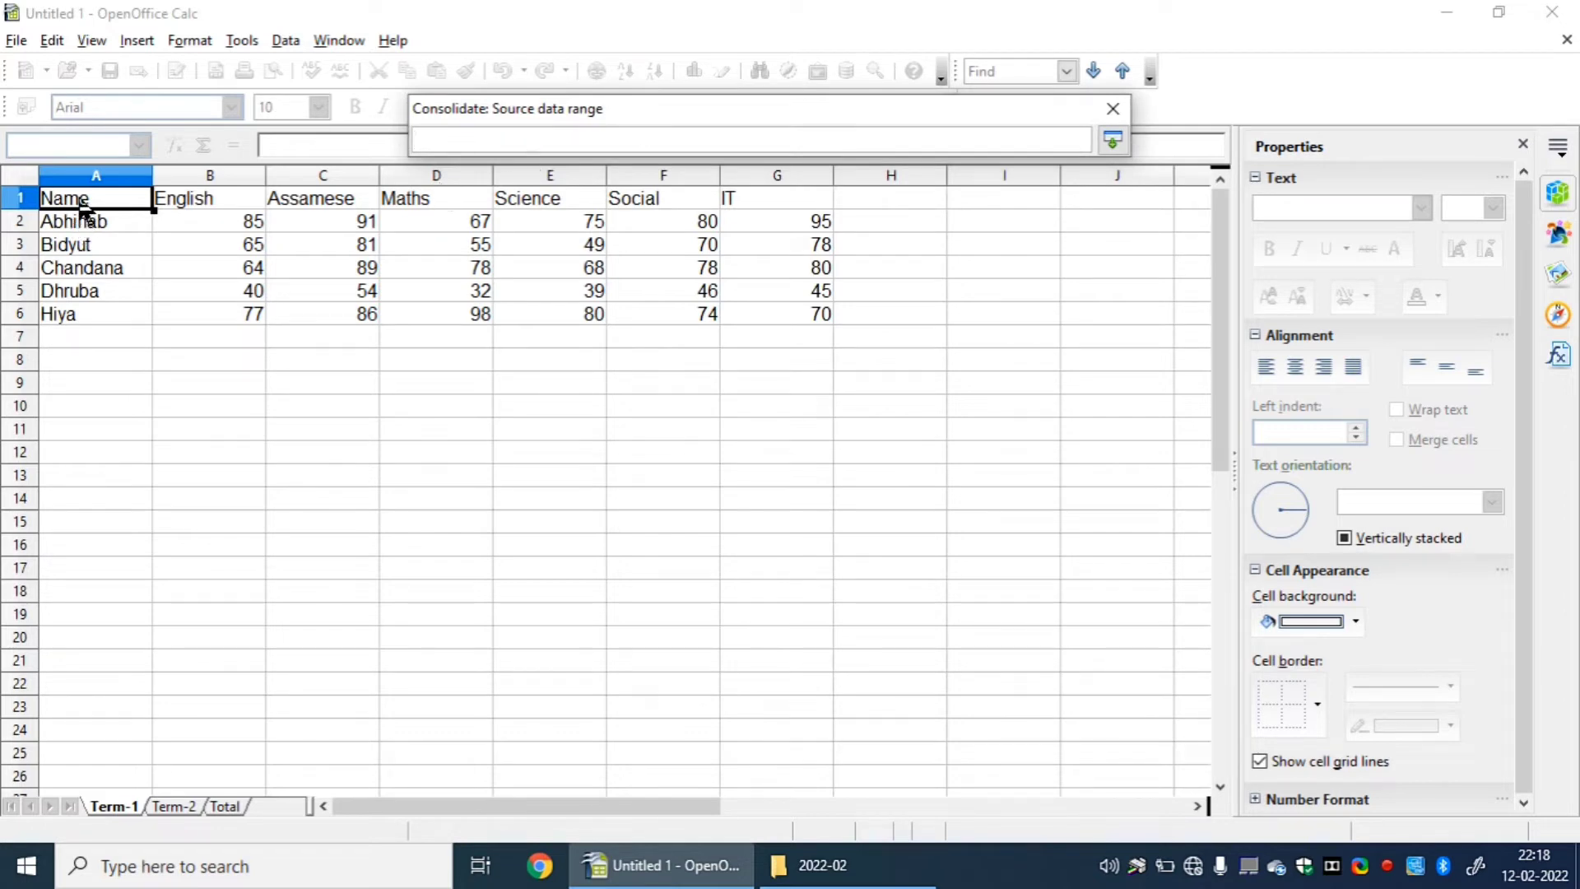
{"action": "left_click_drag", "start_coordinate": [82, 202], "coordinate": [749, 300]}
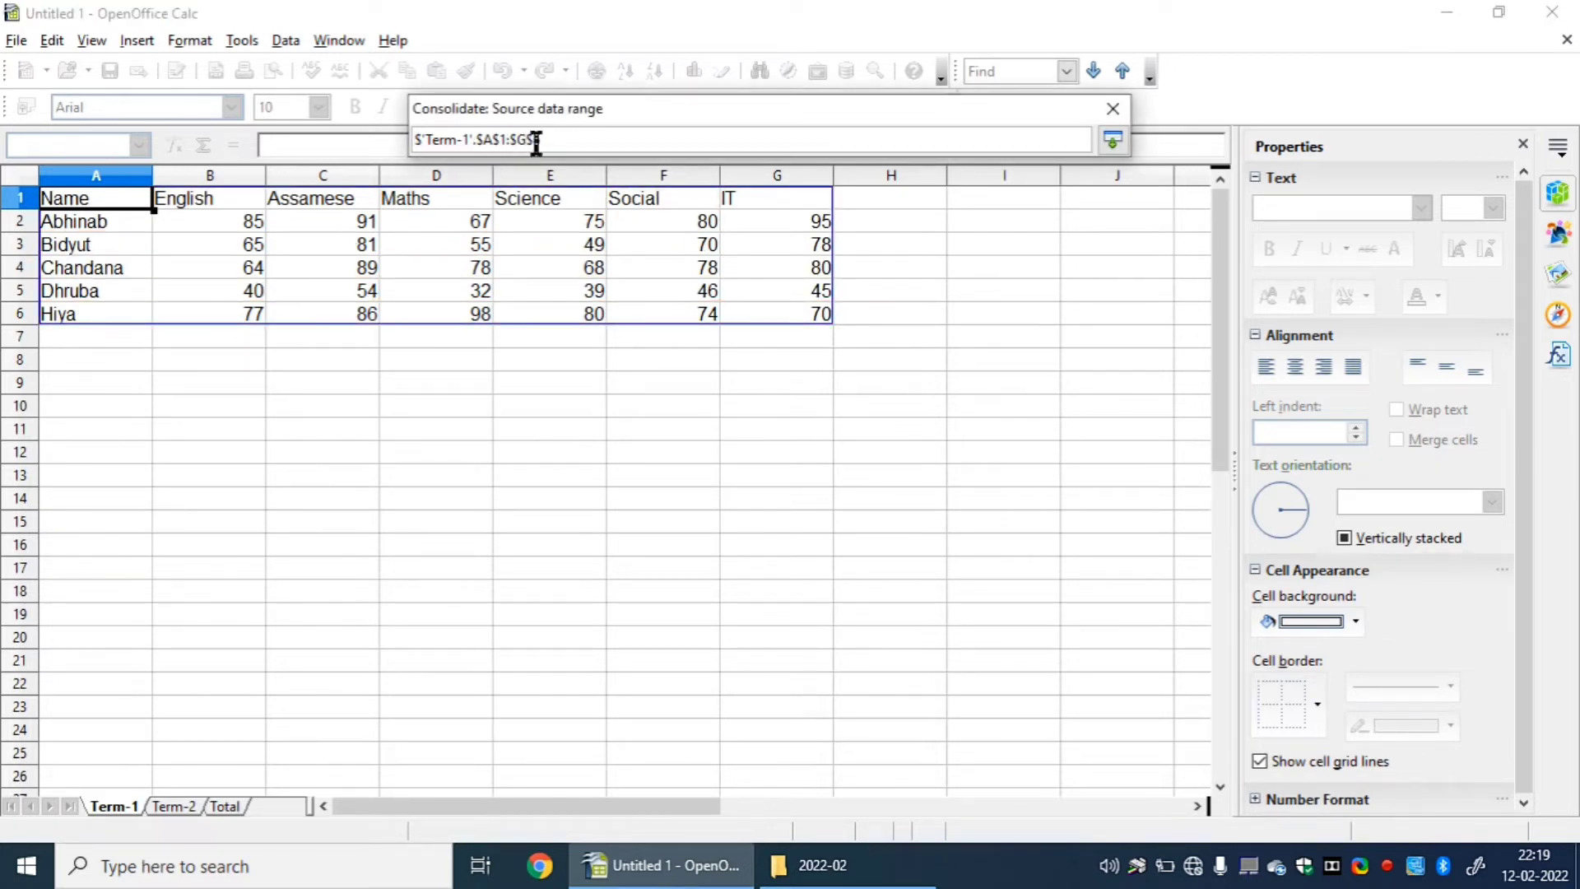
{"action": "left_click", "coordinate": [1118, 138]}
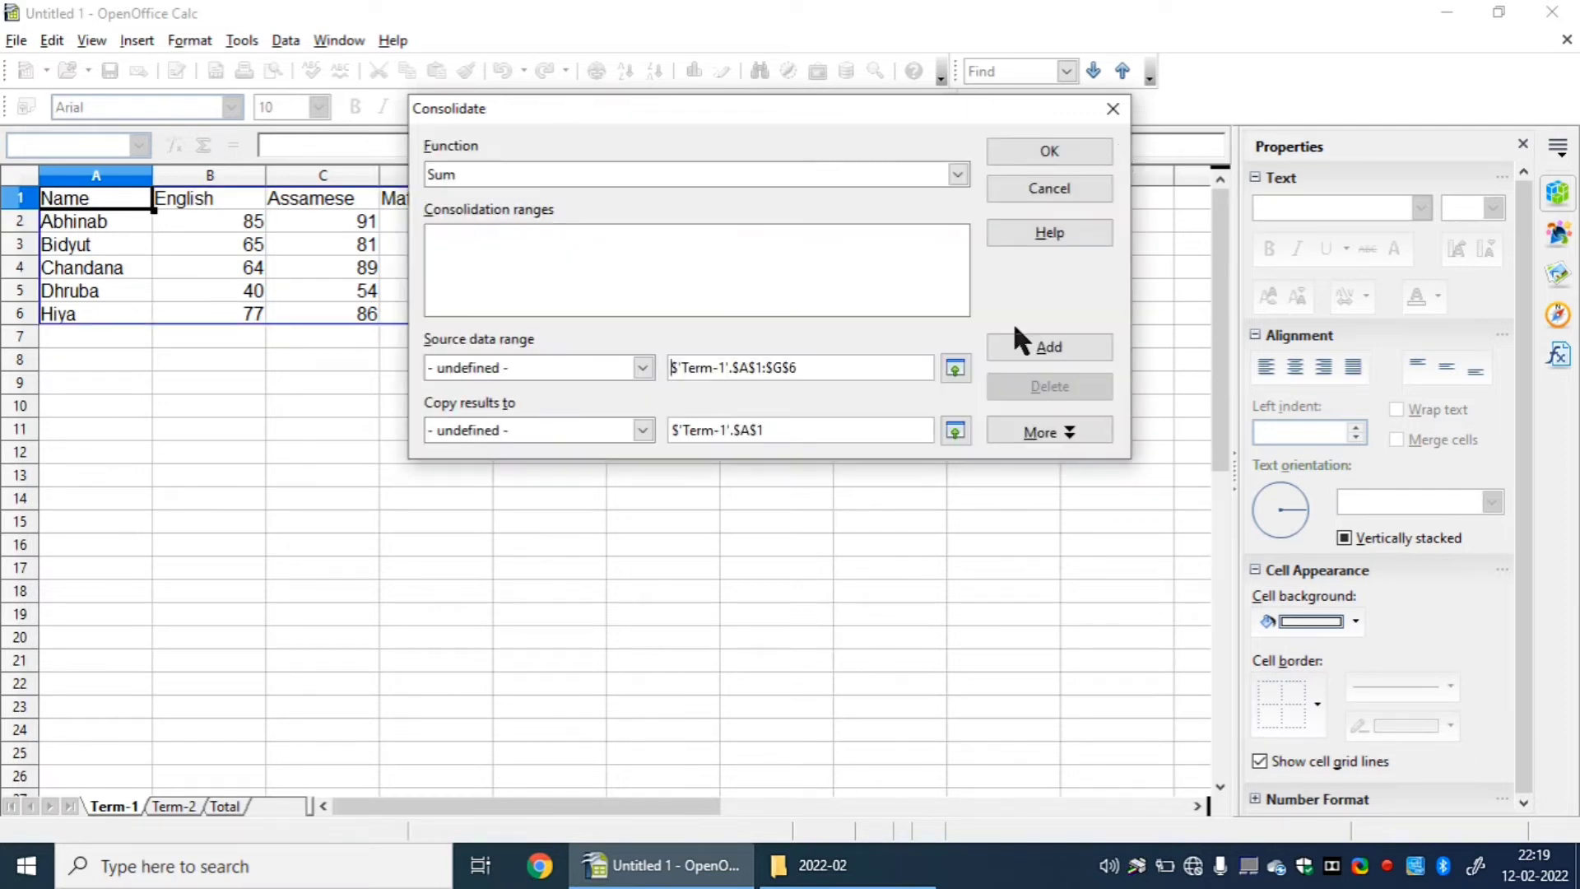
{"action": "left_click", "coordinate": [1058, 344]}
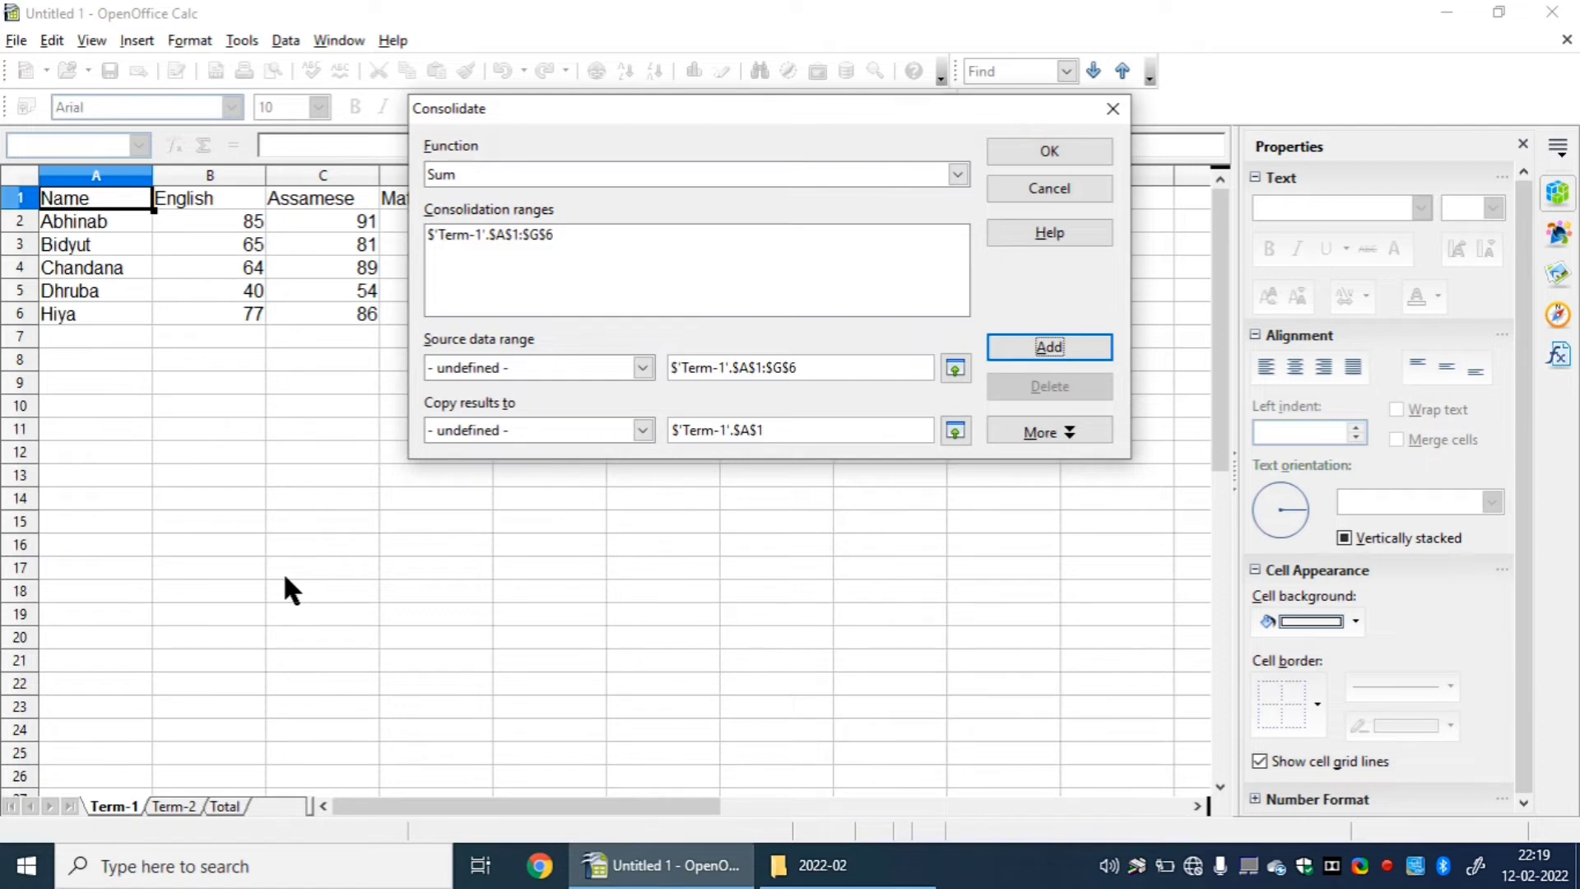
Add range A1:G6 of the Term-2 sheet as the second consolidation range
{"action": "left_click", "coordinate": [172, 805]}
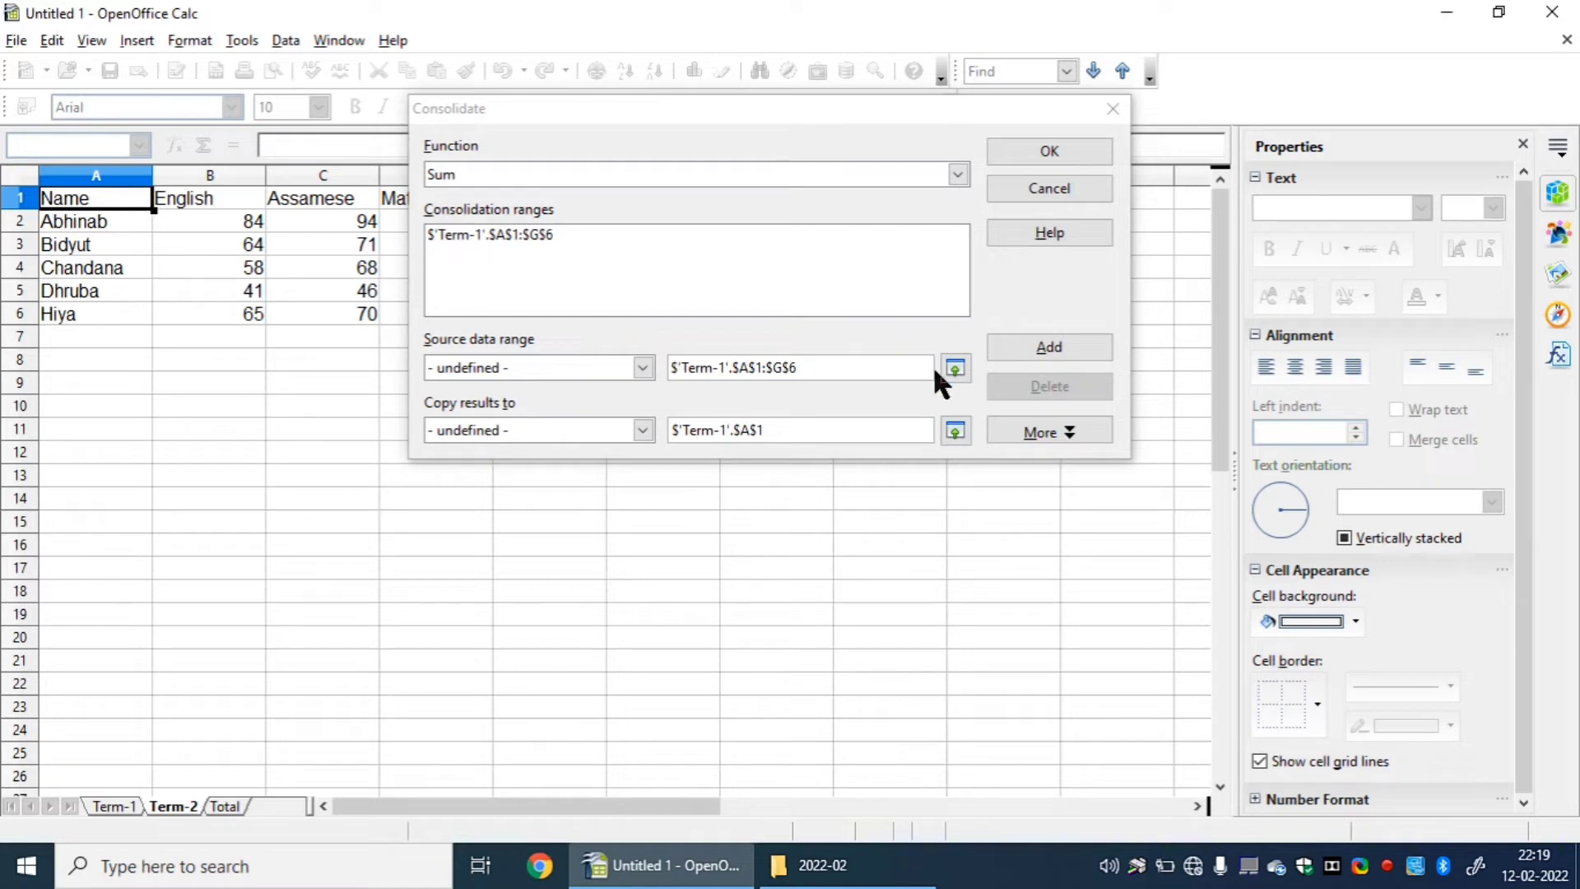
{"action": "left_click", "coordinate": [955, 368]}
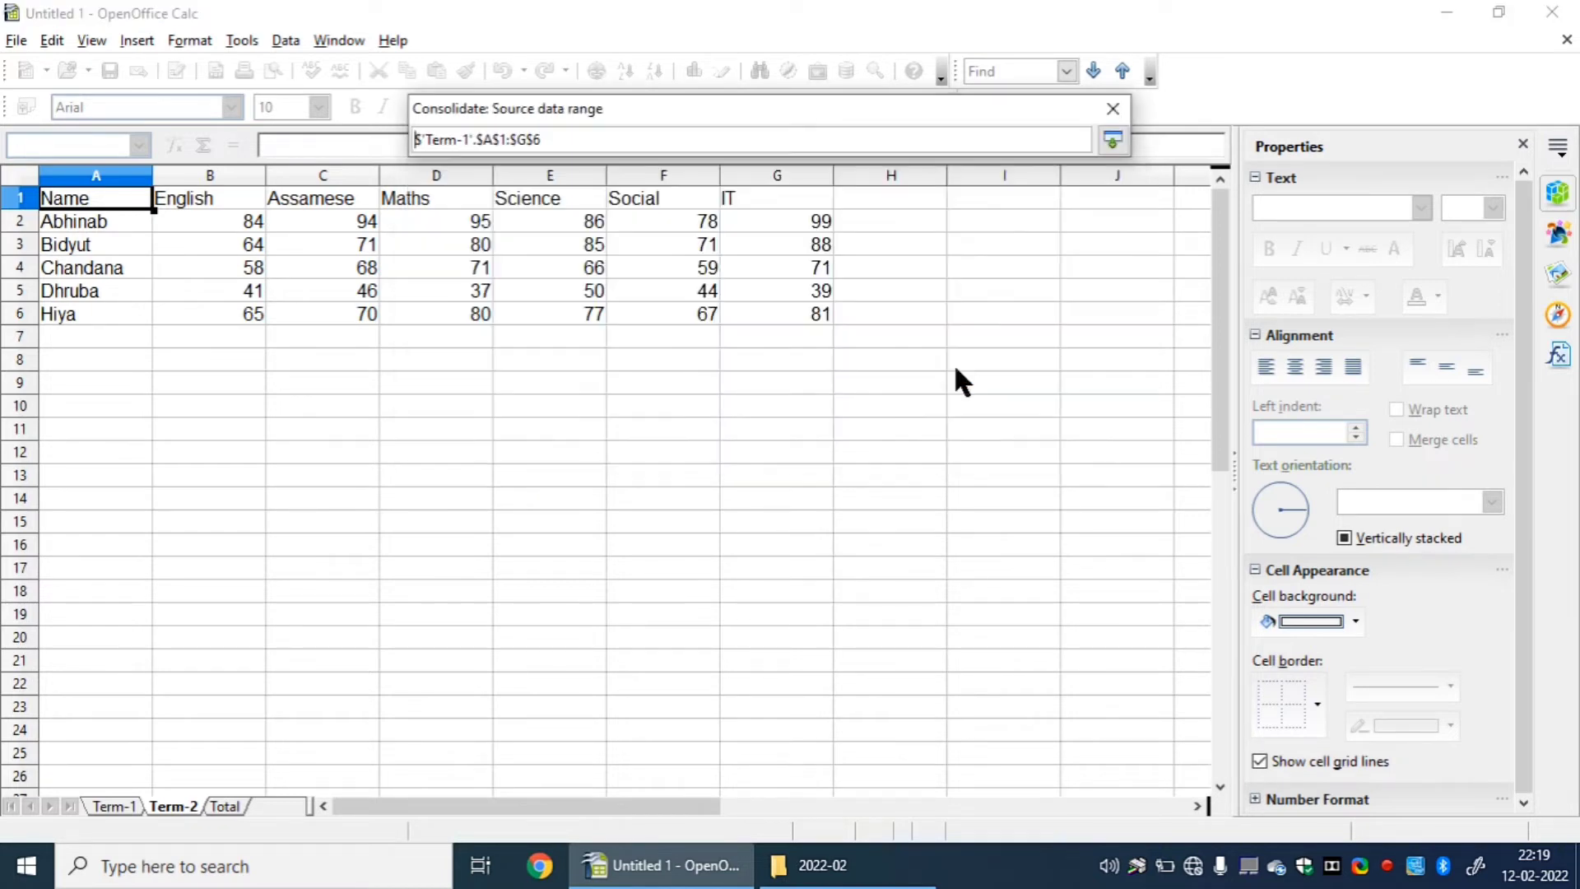
{"action": "mouse_move", "coordinate": [119, 194]}
{"action": "left_mouse_down"}
{"action": "mouse_move", "coordinate": [174, 223]}
{"action": "mouse_move", "coordinate": [354, 241]}
{"action": "mouse_move", "coordinate": [661, 233]}
{"action": "mouse_move", "coordinate": [758, 263]}
{"action": "mouse_move", "coordinate": [754, 310]}
{"action": "left_mouse_up"}
{"action": "left_click", "coordinate": [1112, 142]}
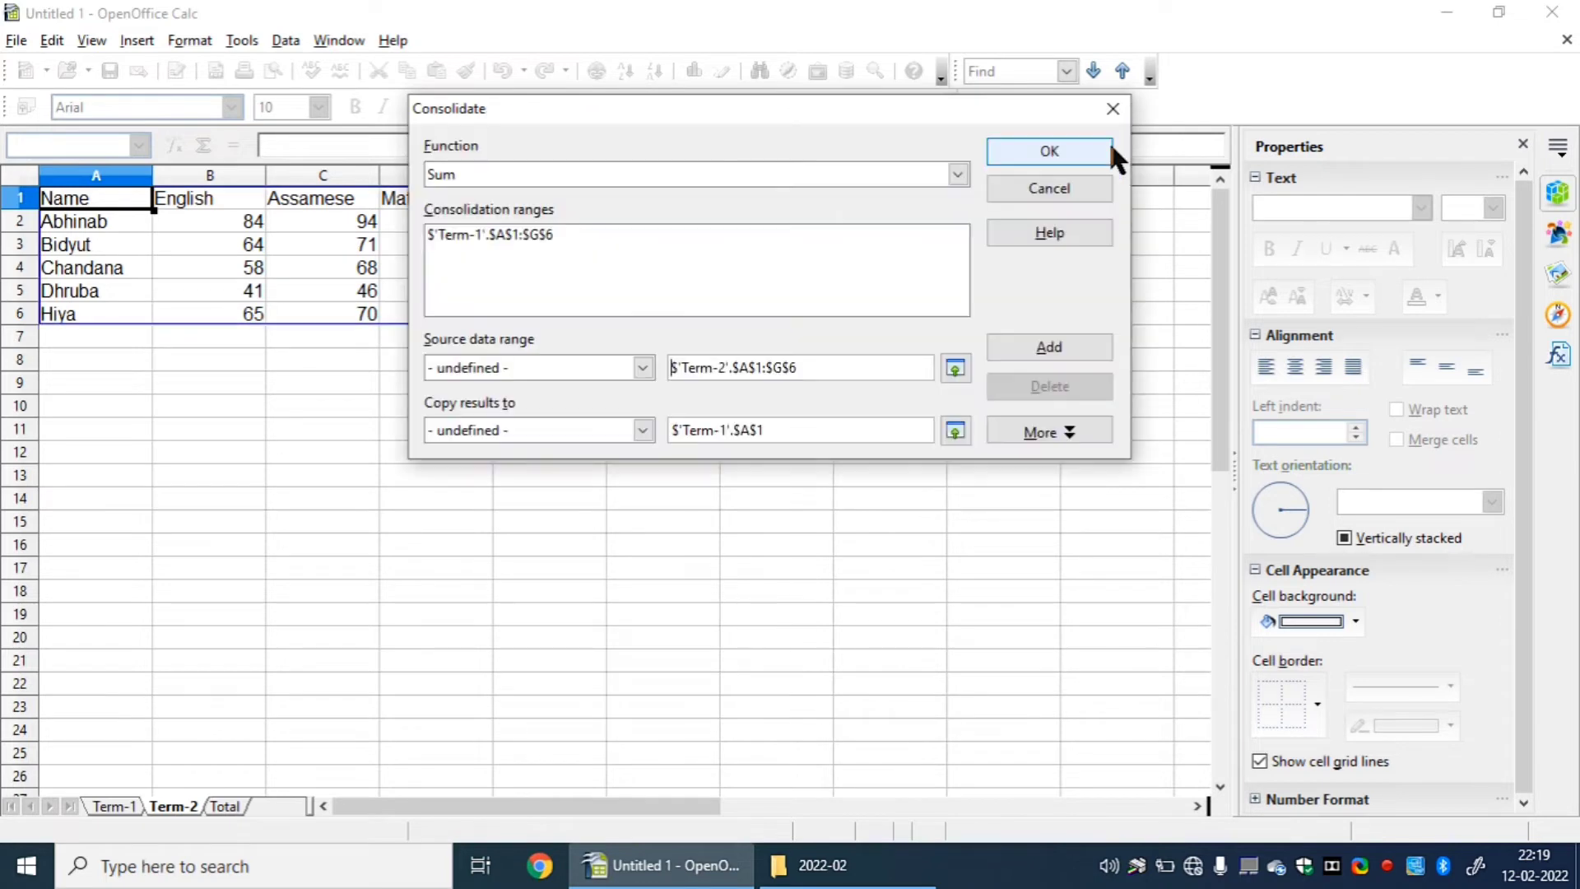
{"action": "left_click", "coordinate": [1024, 333]}
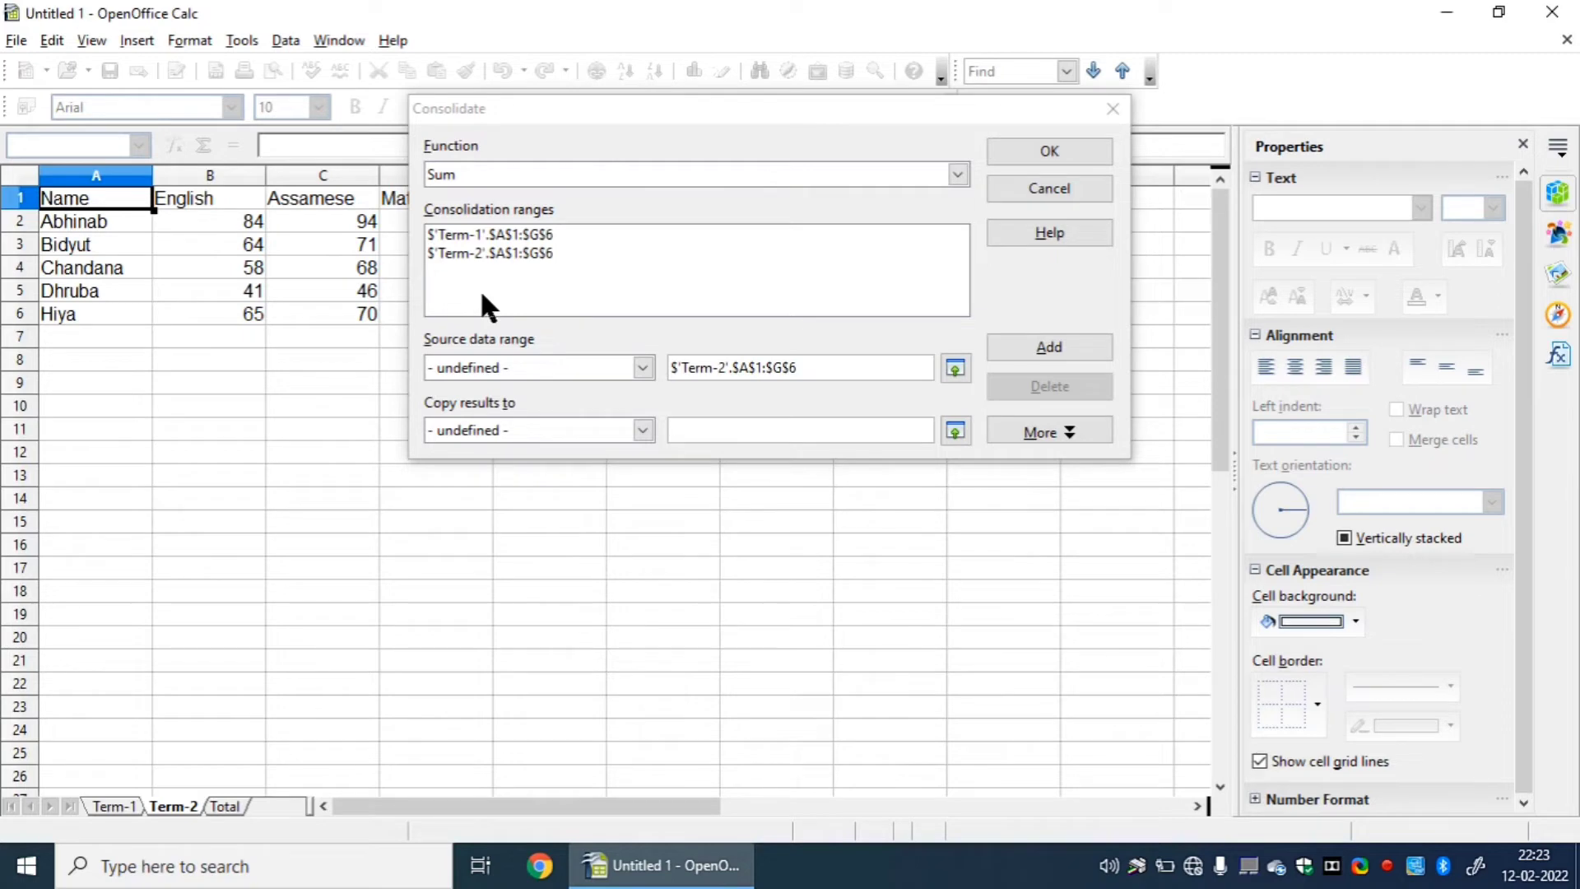
Set cell A1 of the Total sheet as the destination for the consolidated results
{"action": "left_click", "coordinate": [226, 807]}
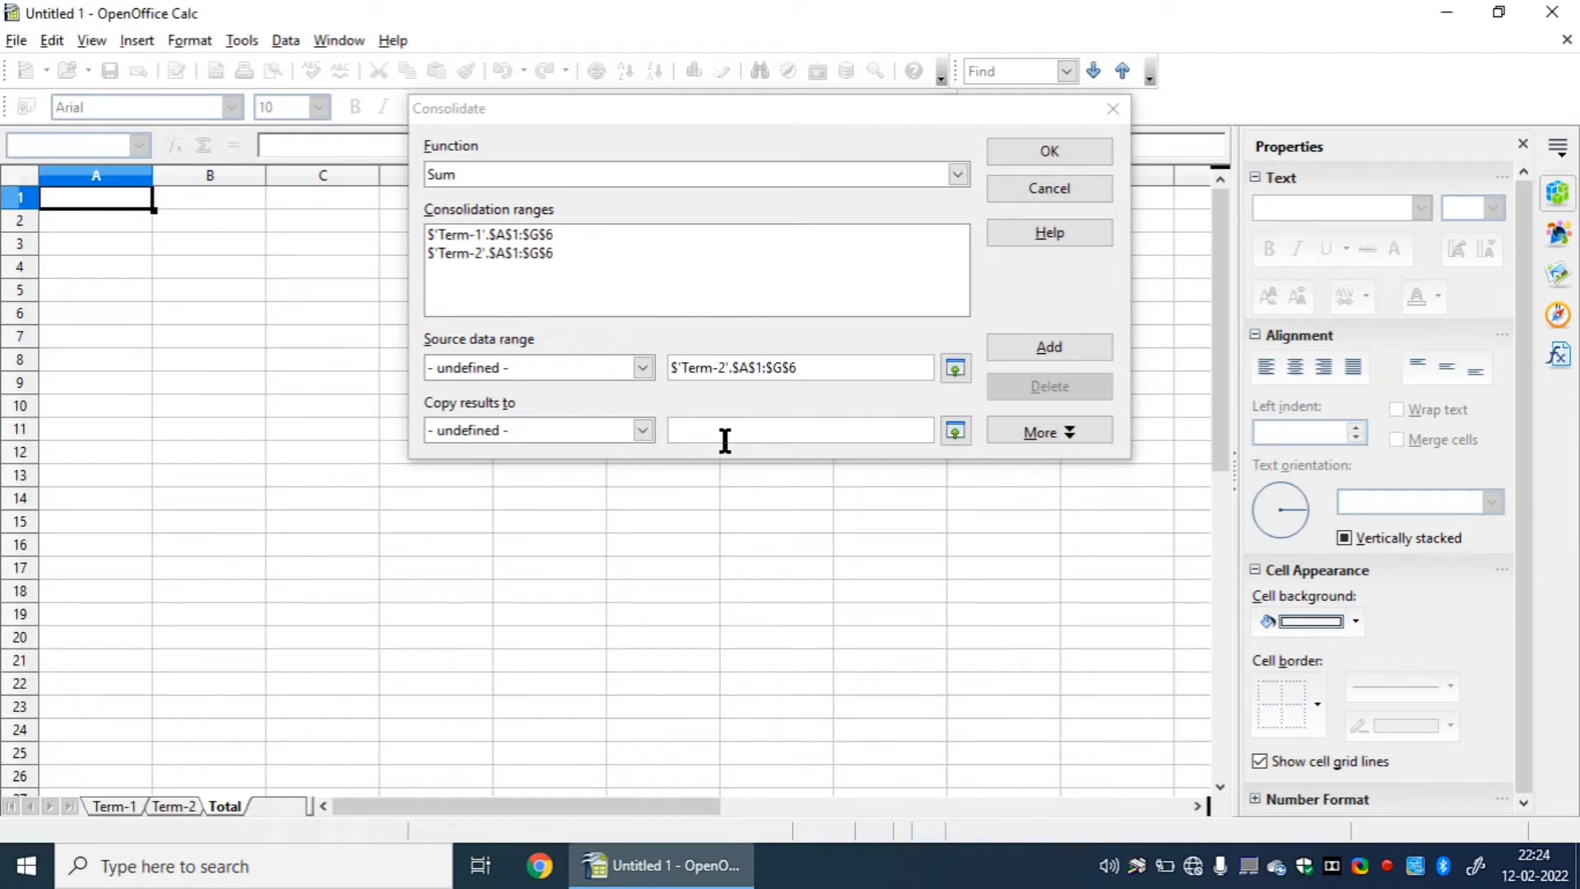
{"action": "left_click", "coordinate": [955, 431]}
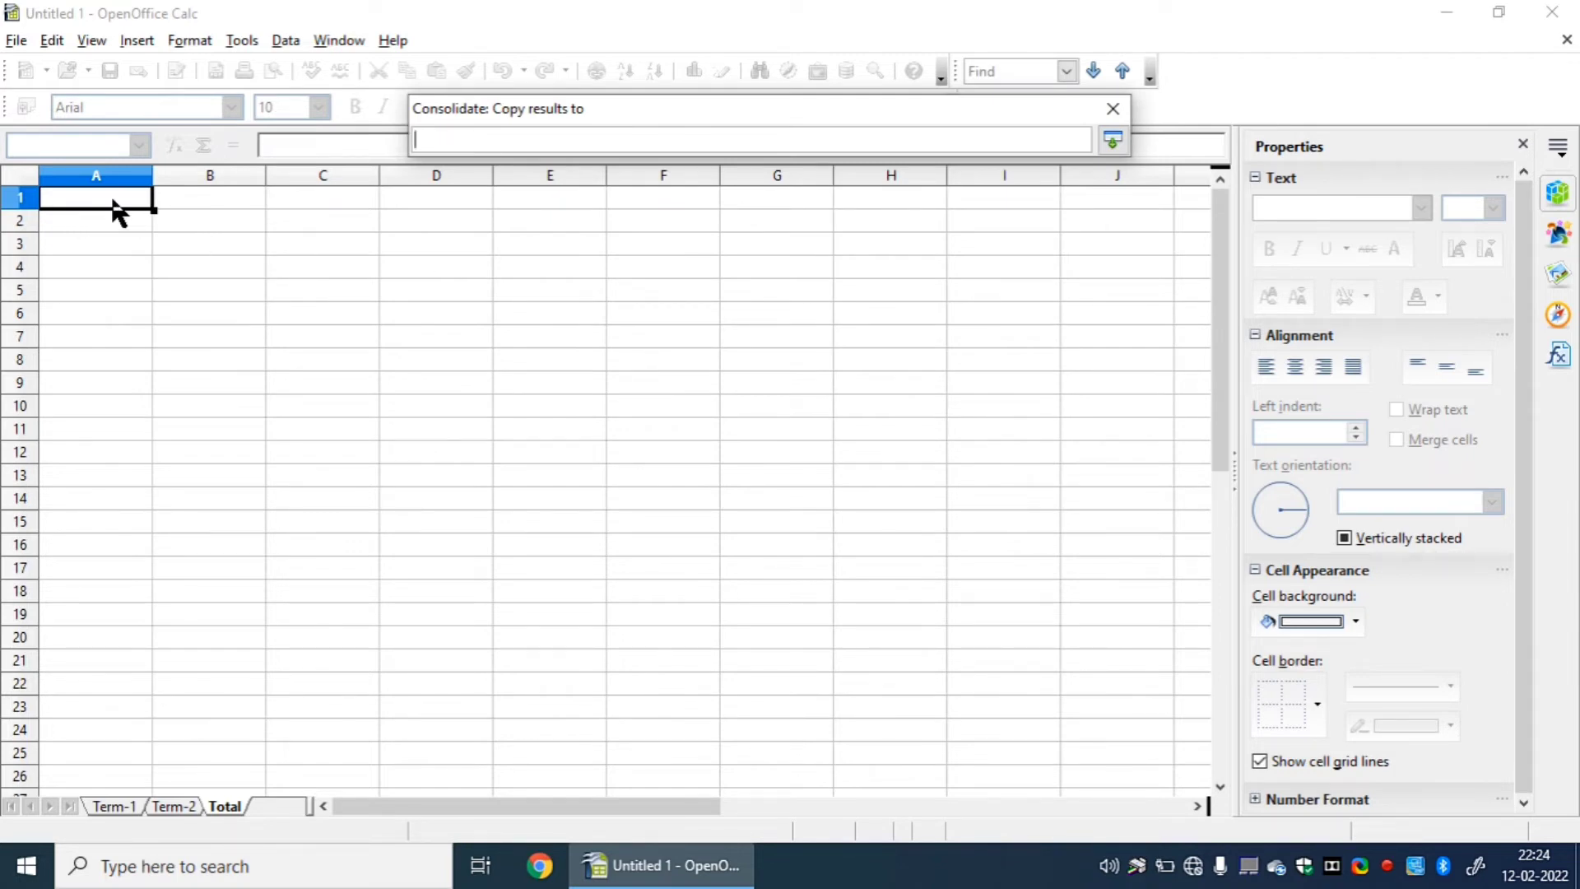
{"action": "left_click", "coordinate": [119, 204]}
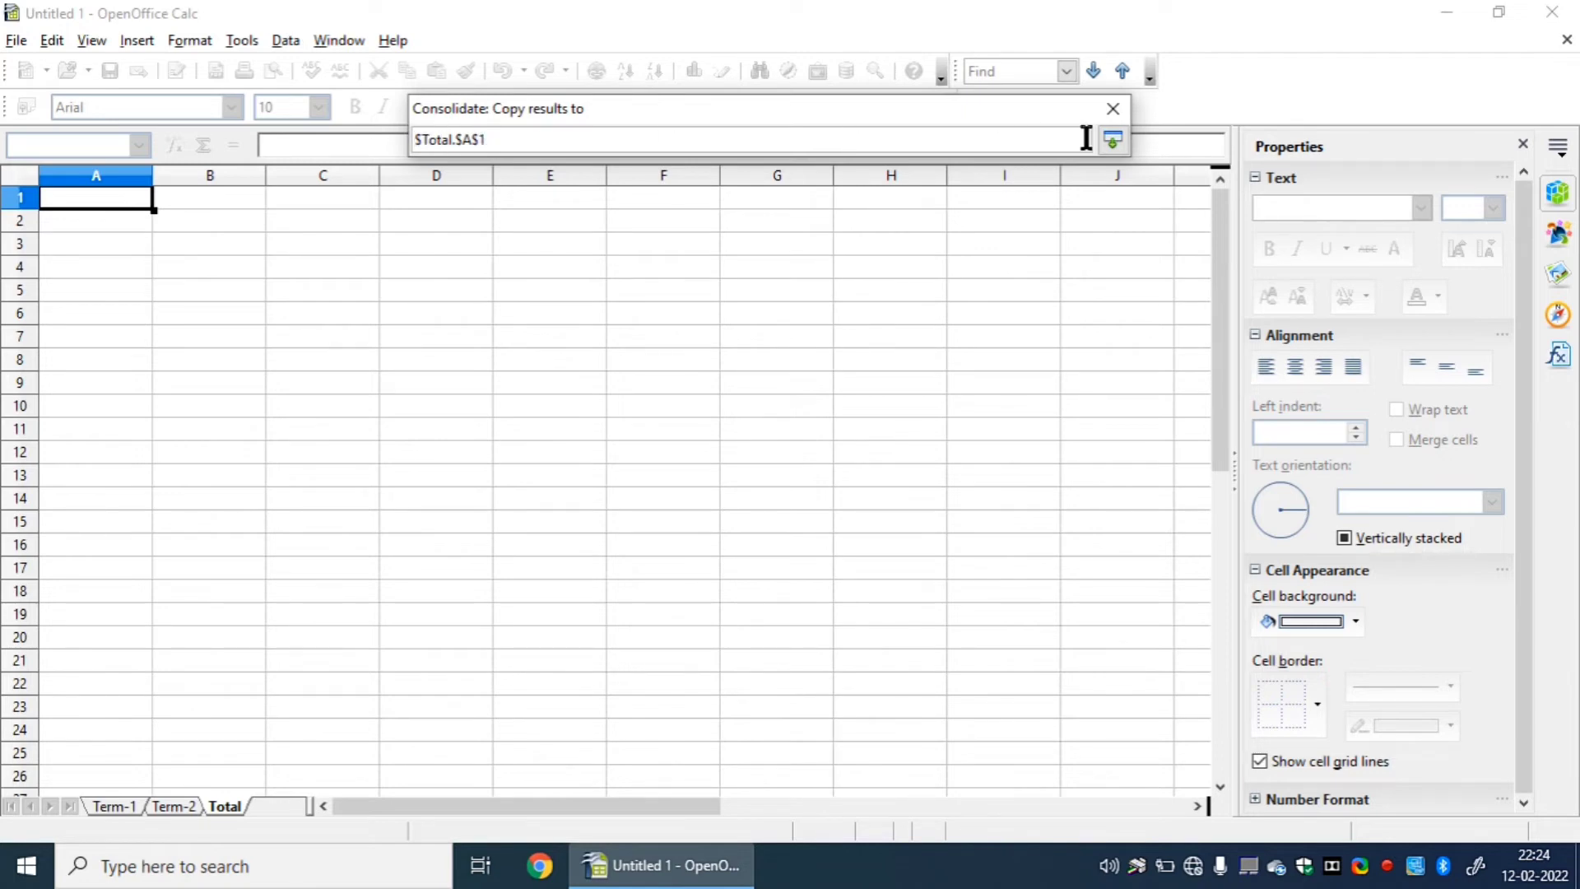
{"action": "left_click", "coordinate": [1113, 142]}
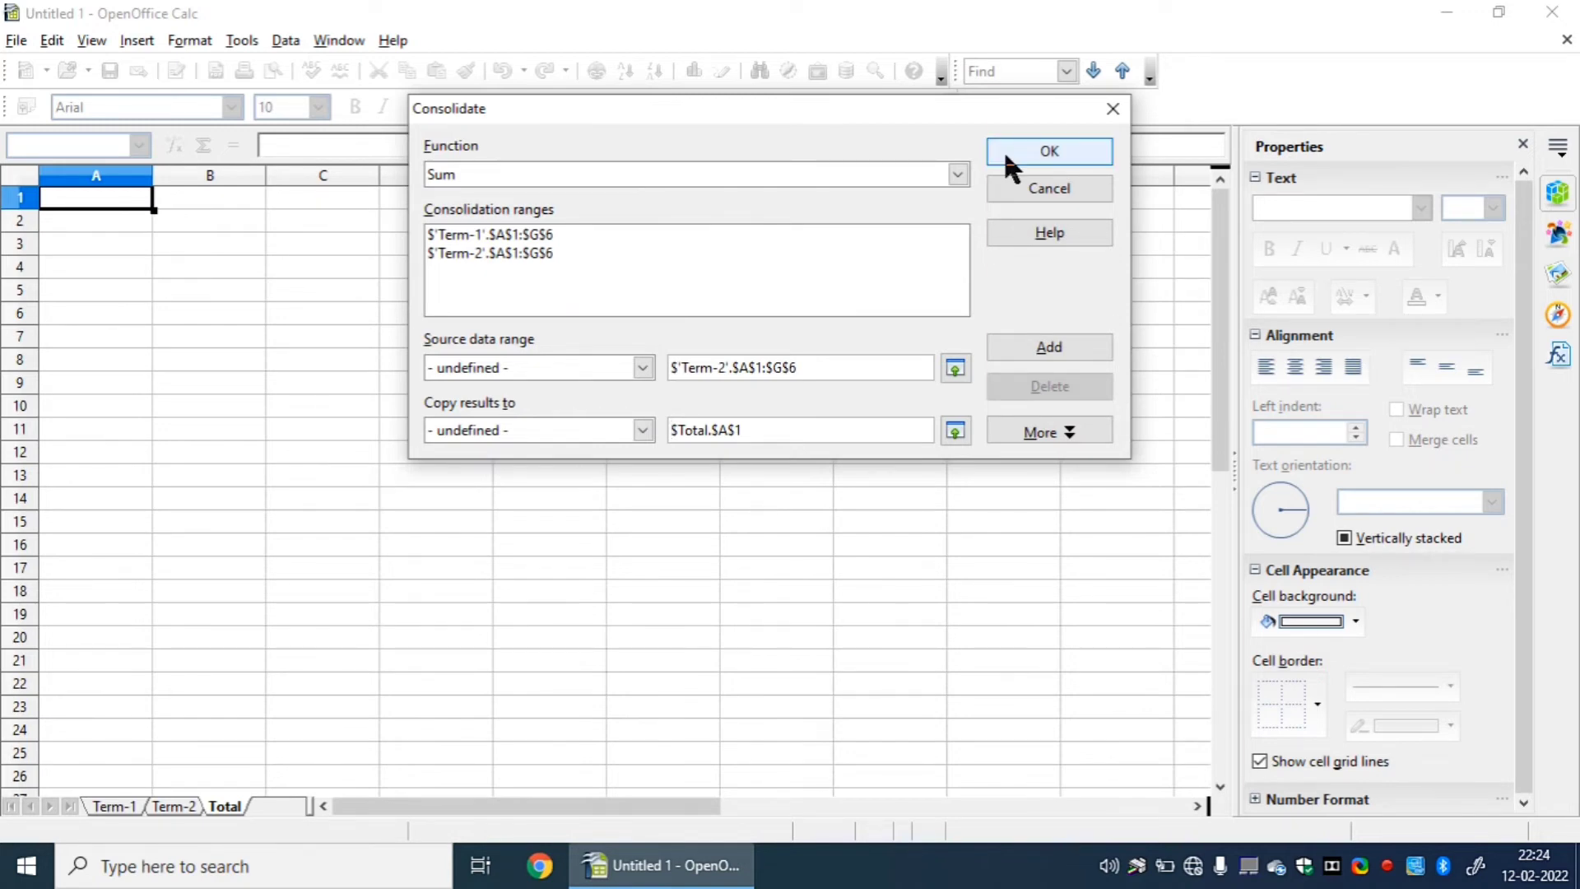
Expand the additional consolidation options and consolidate by both row labels and column labels
{"action": "left_click", "coordinate": [1051, 442]}
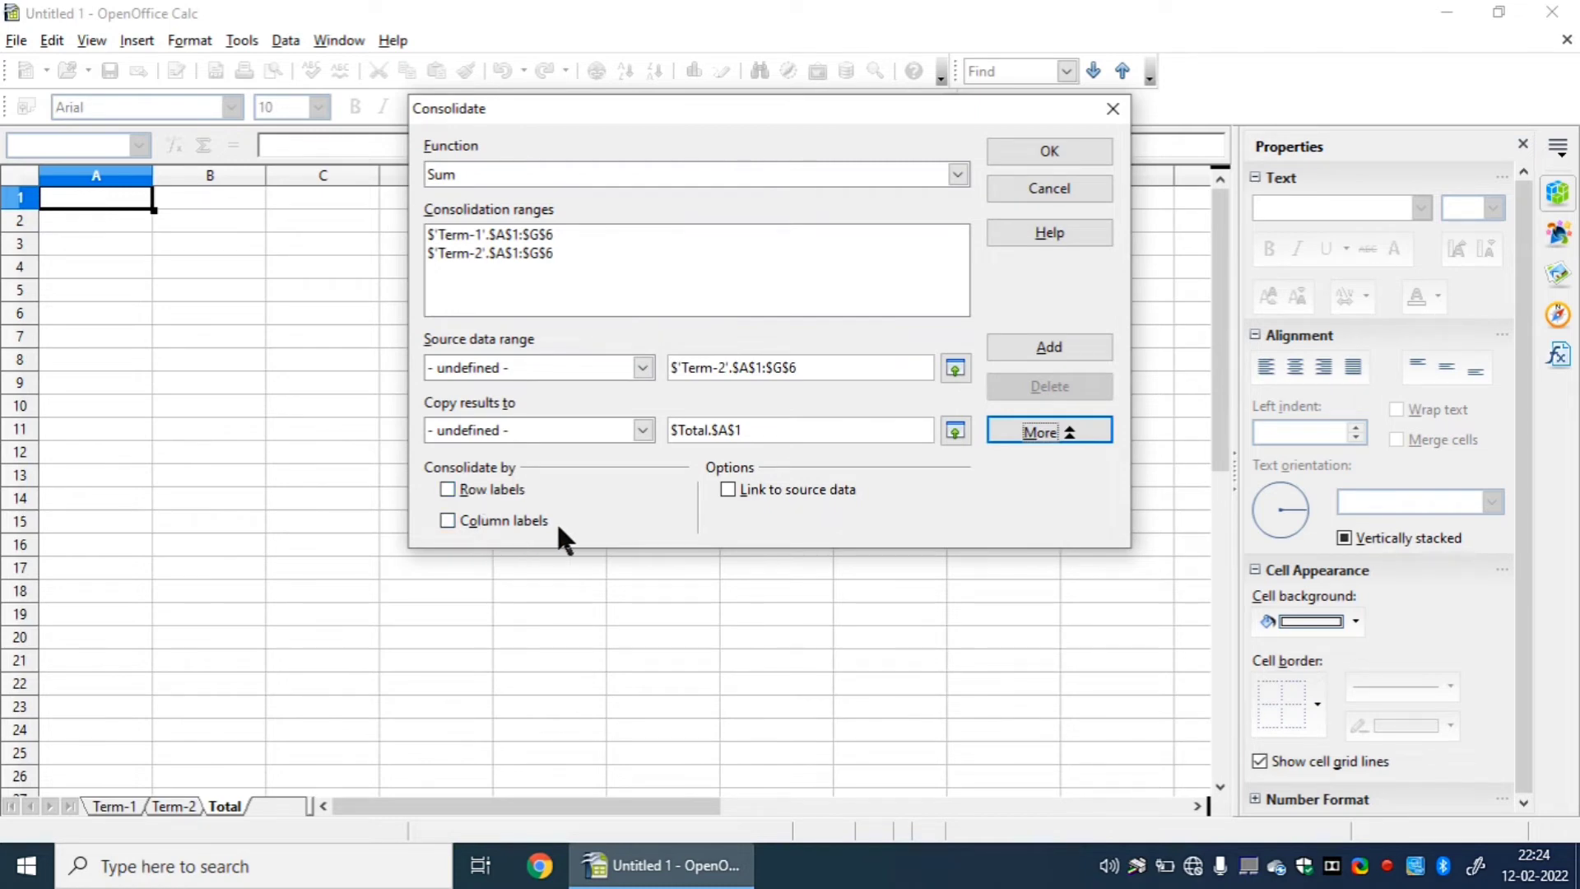
{"action": "left_click", "coordinate": [450, 491]}
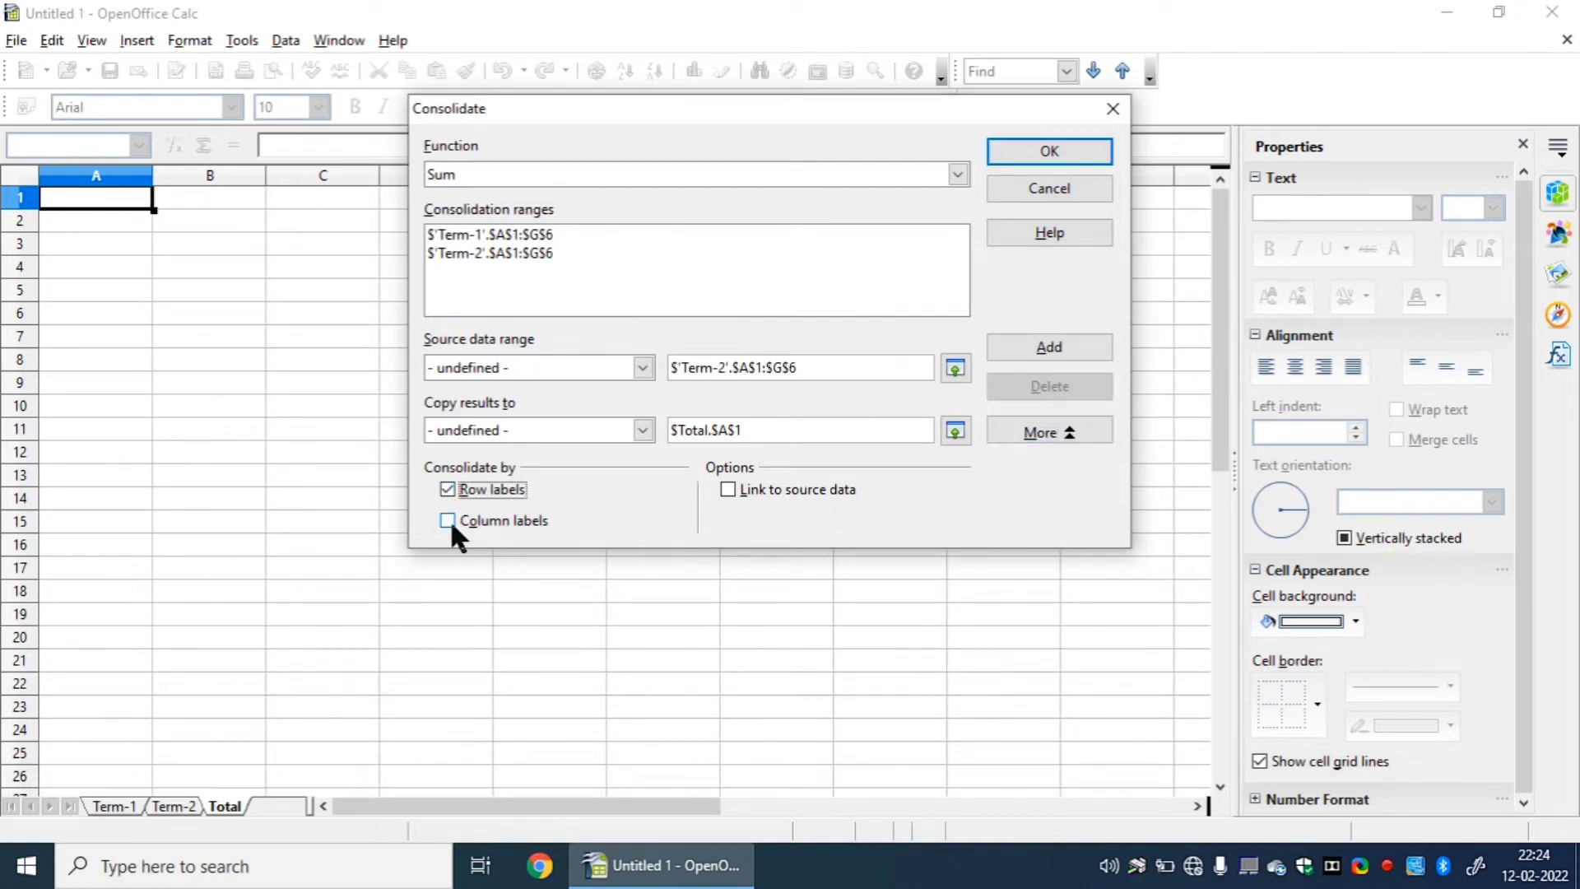
{"action": "left_click", "coordinate": [448, 522]}
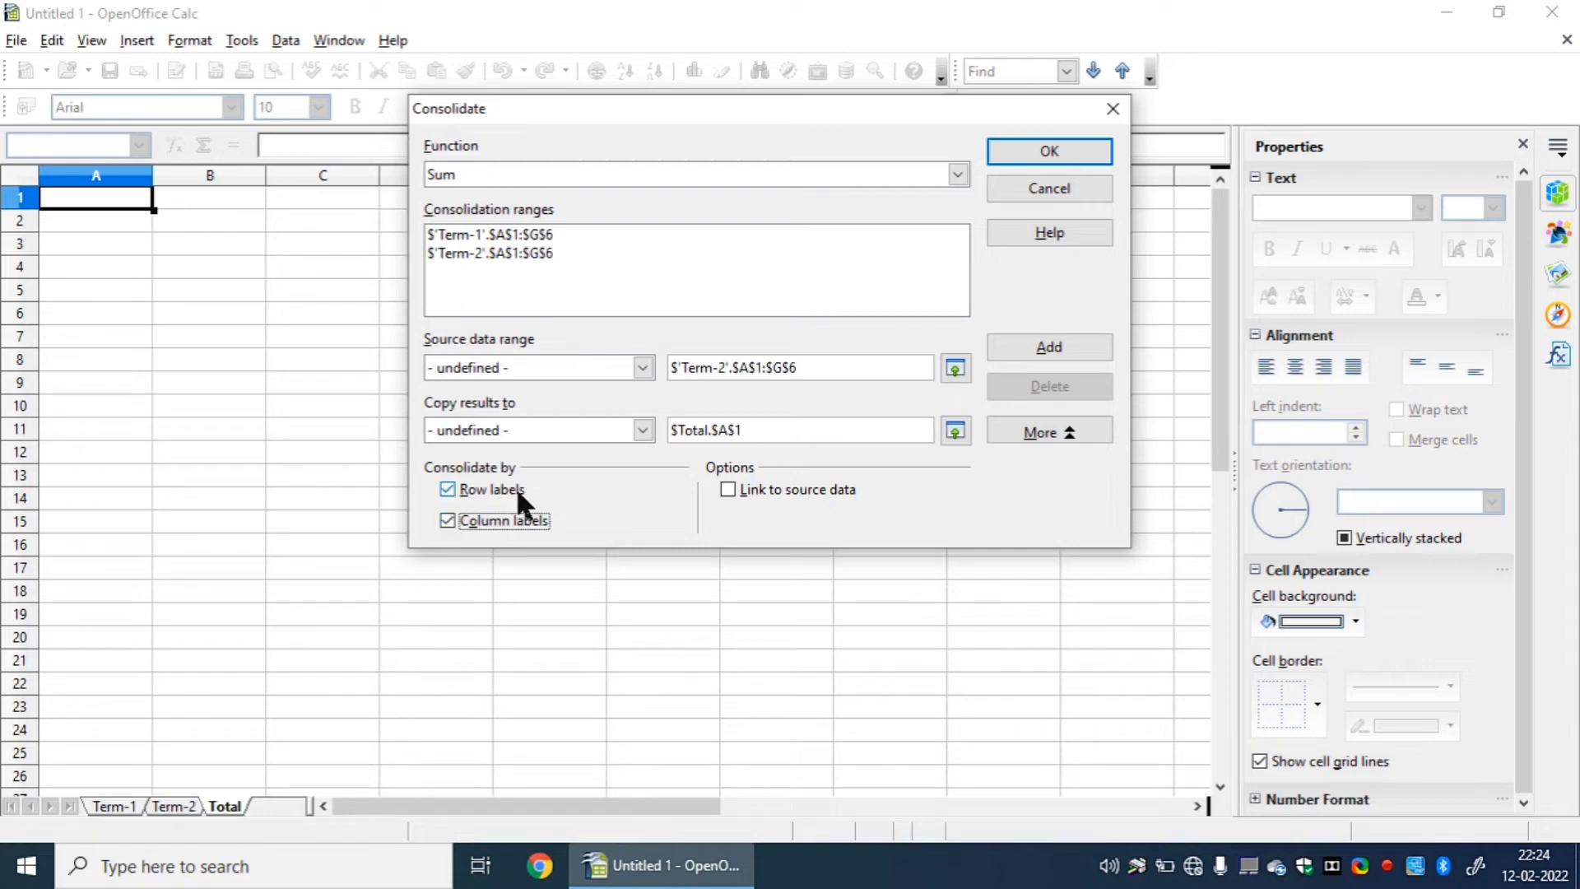
Run the consolidation into the Total sheet and compare the summed marks with the Term-1 sheet
{"action": "left_click", "coordinate": [128, 807]}
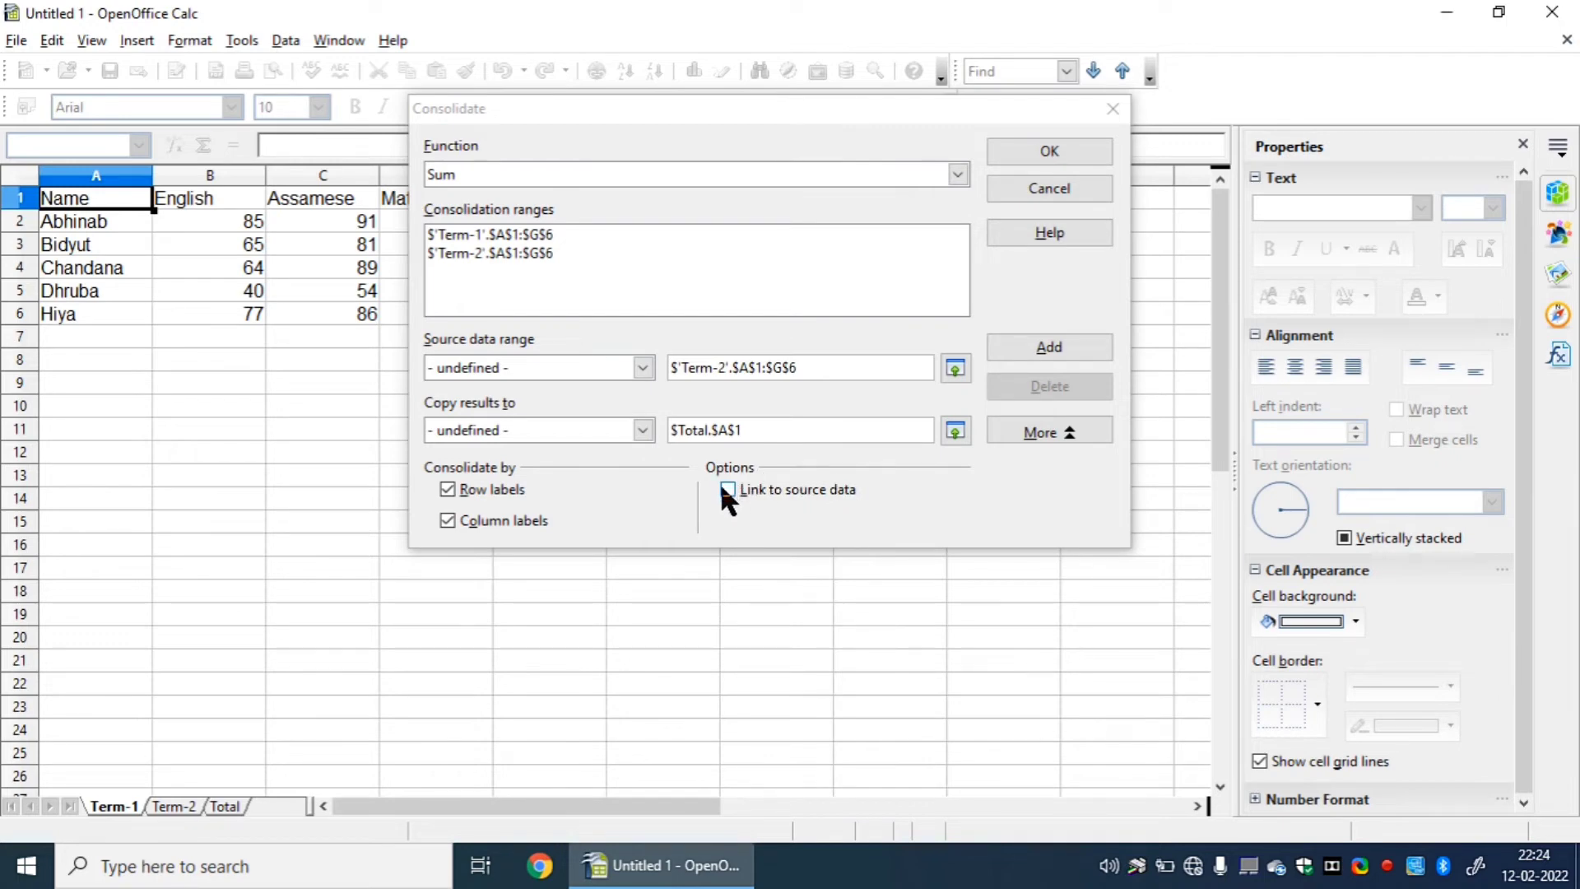
{"action": "left_click", "coordinate": [1043, 148]}
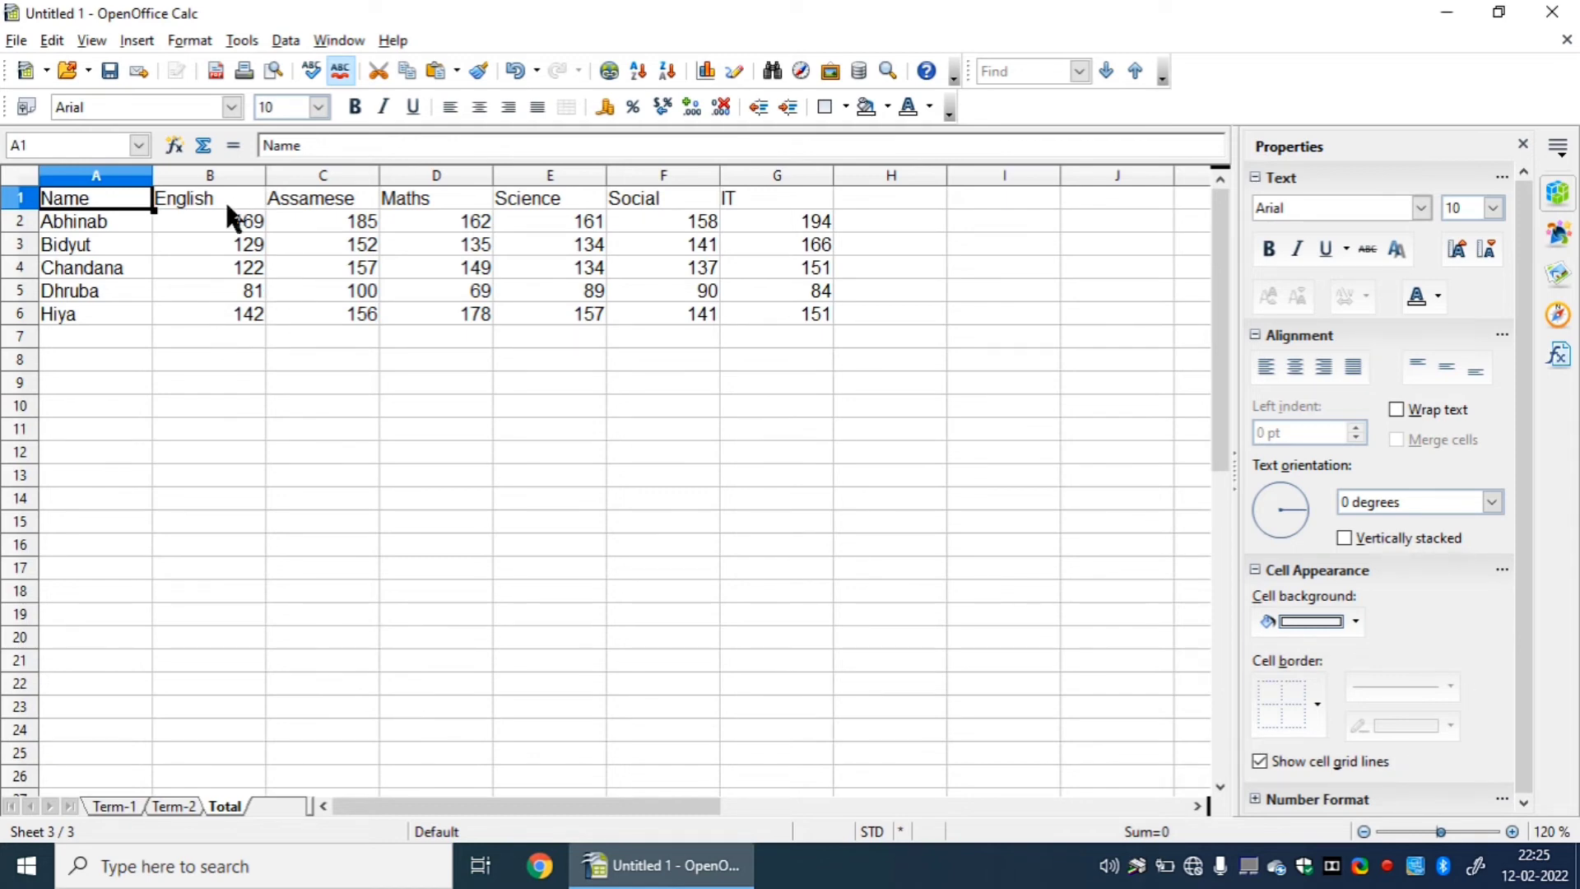
{"action": "left_click", "coordinate": [113, 806]}
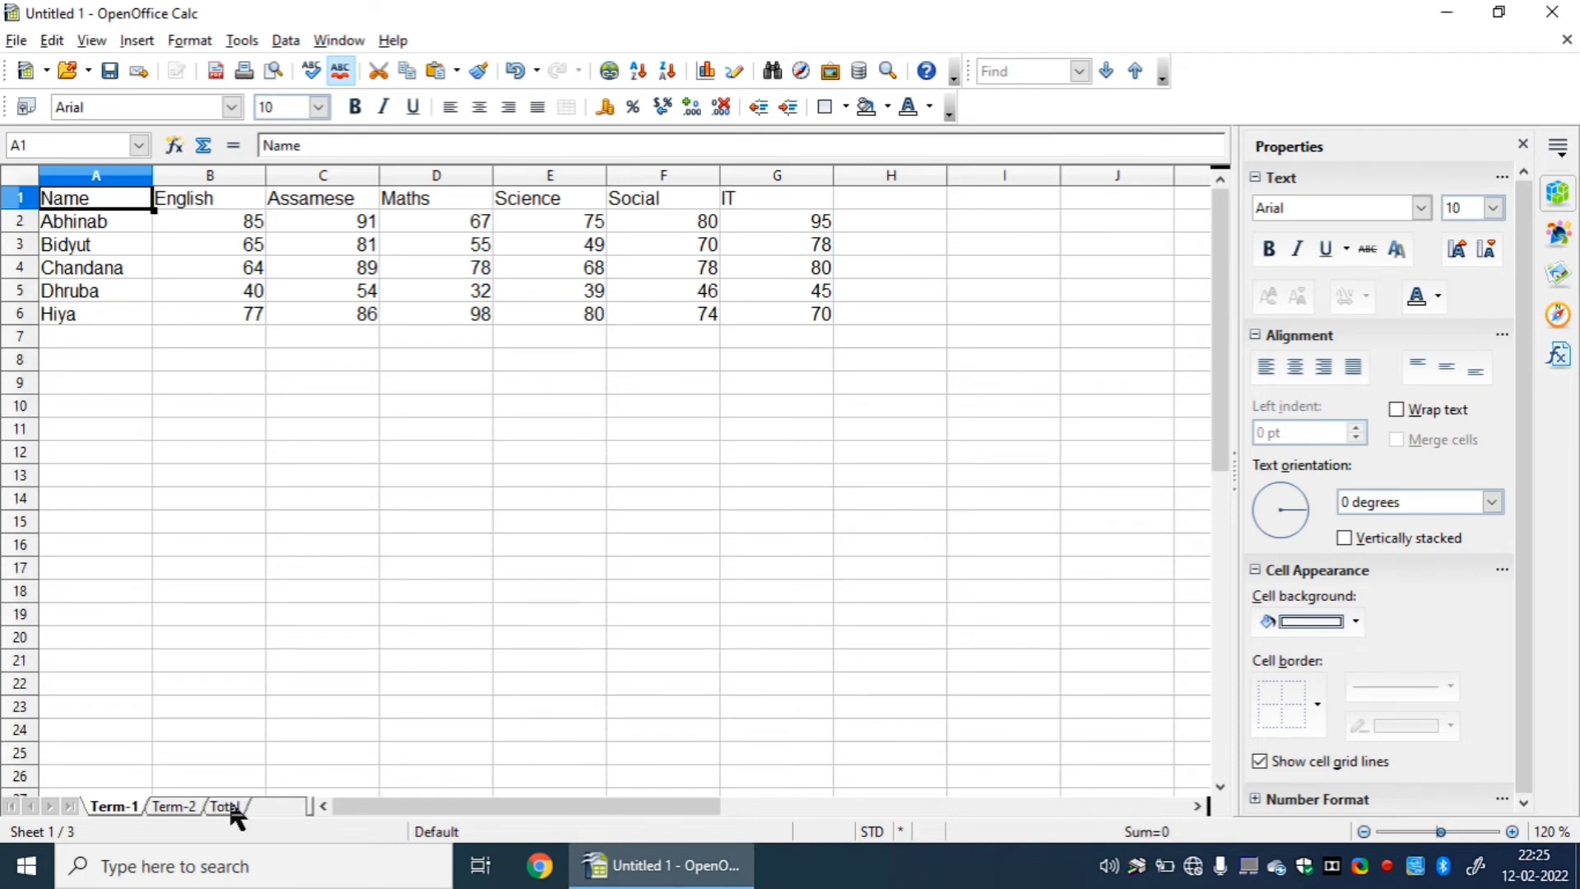
{"action": "left_click", "coordinate": [229, 806]}
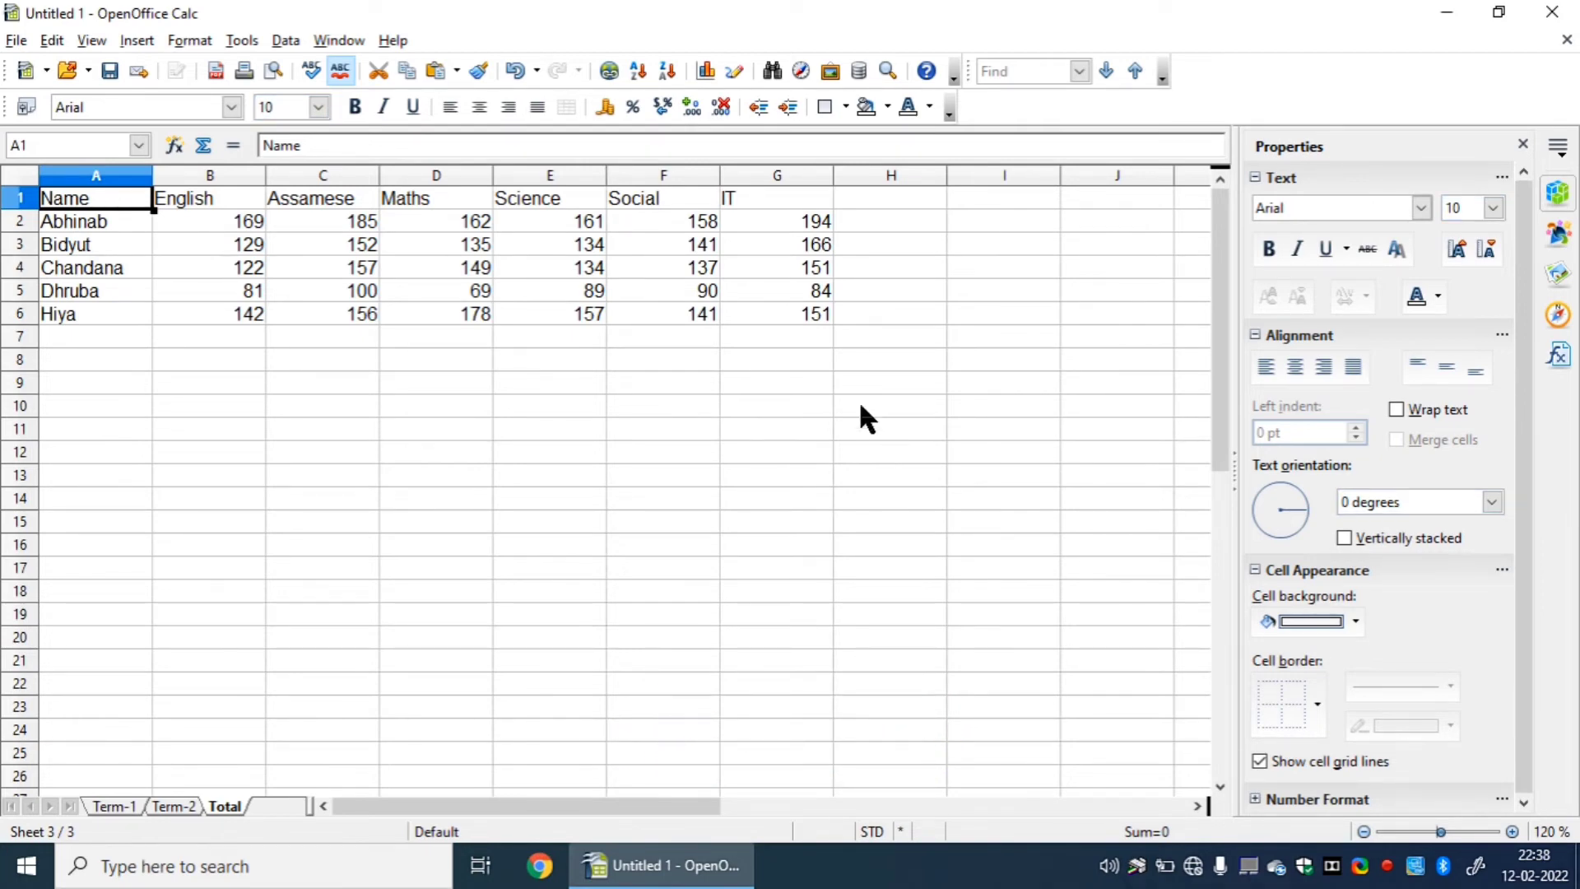
{"action": "left_click", "coordinate": [287, 41]}
{"action": "left_click", "coordinate": [354, 268]}
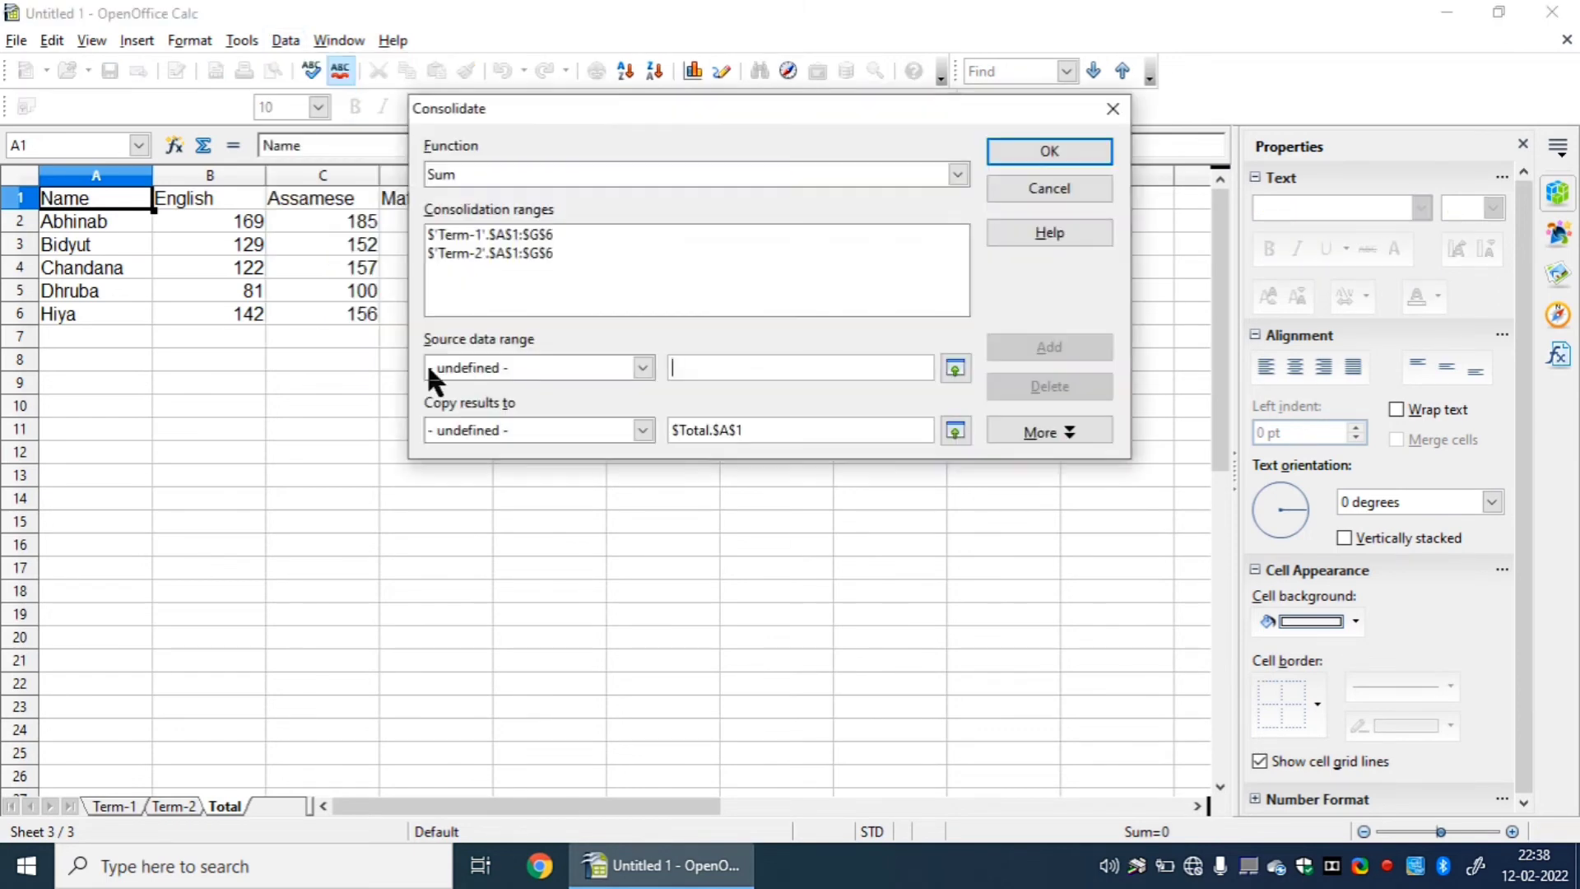
{"action": "left_click", "coordinate": [1050, 429]}
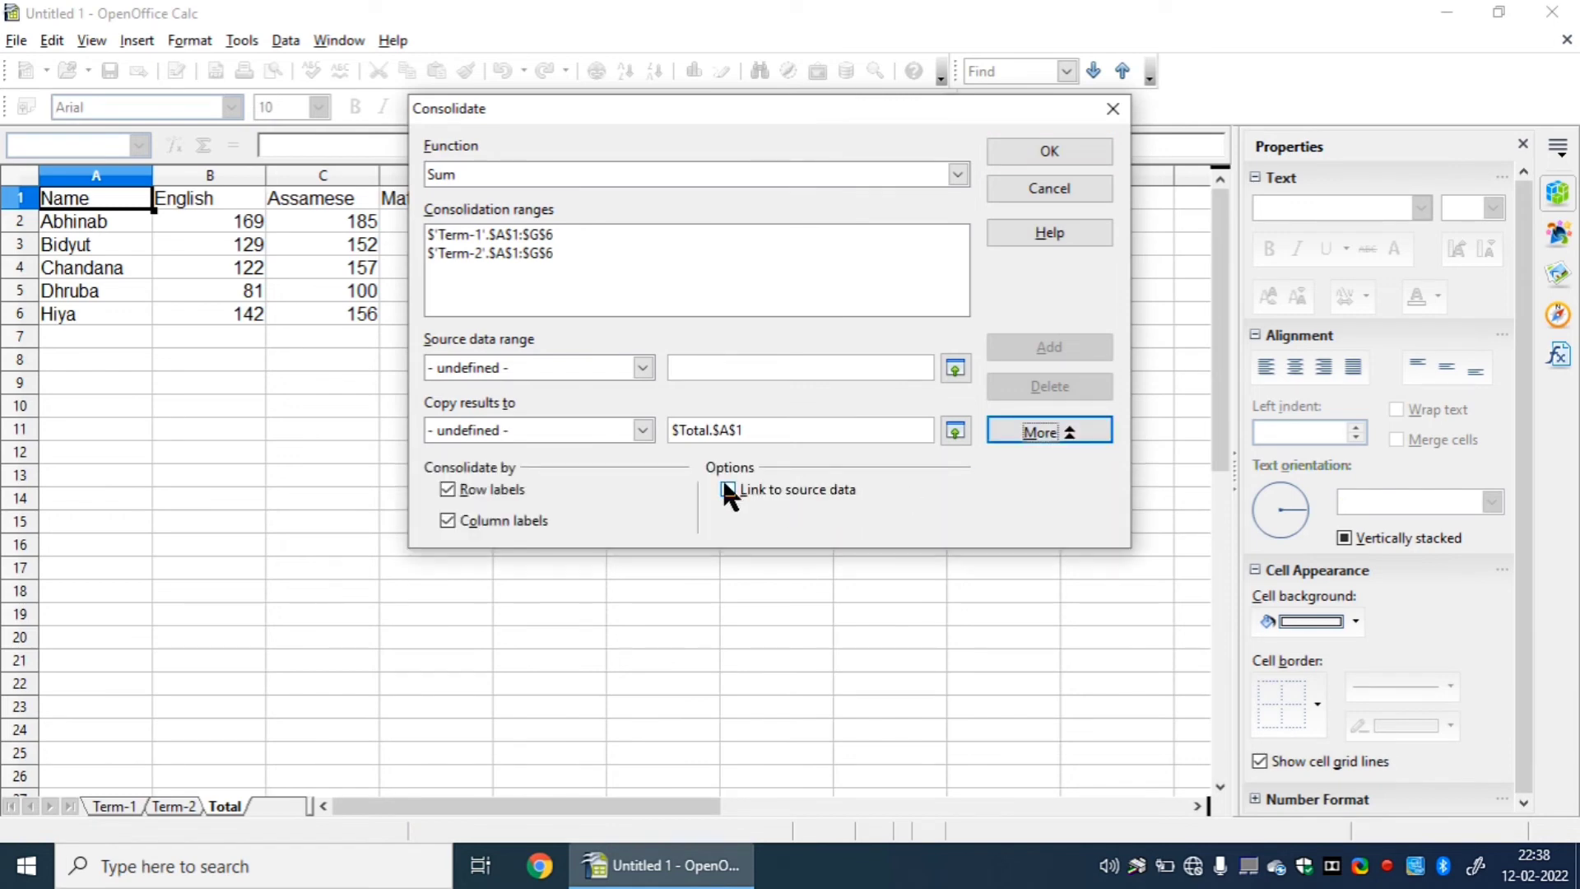
{"action": "left_click", "coordinate": [1105, 104]}
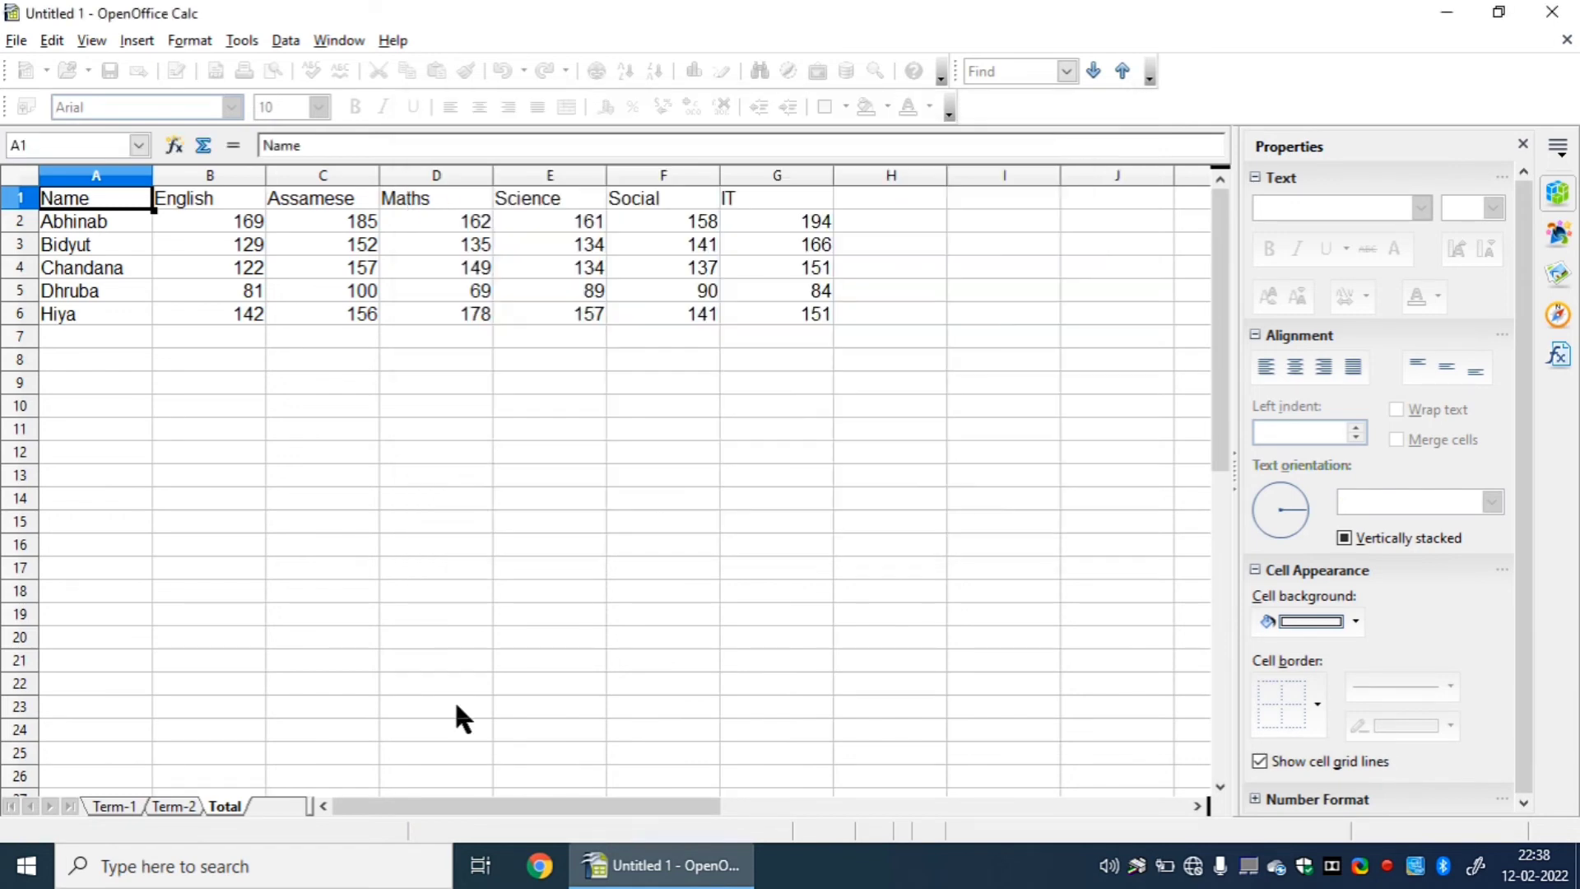
Review the marks across the three sheets and set the IT mark in cell G5 of the Term-2 sheet to 50
{"action": "left_click", "coordinate": [178, 805]}
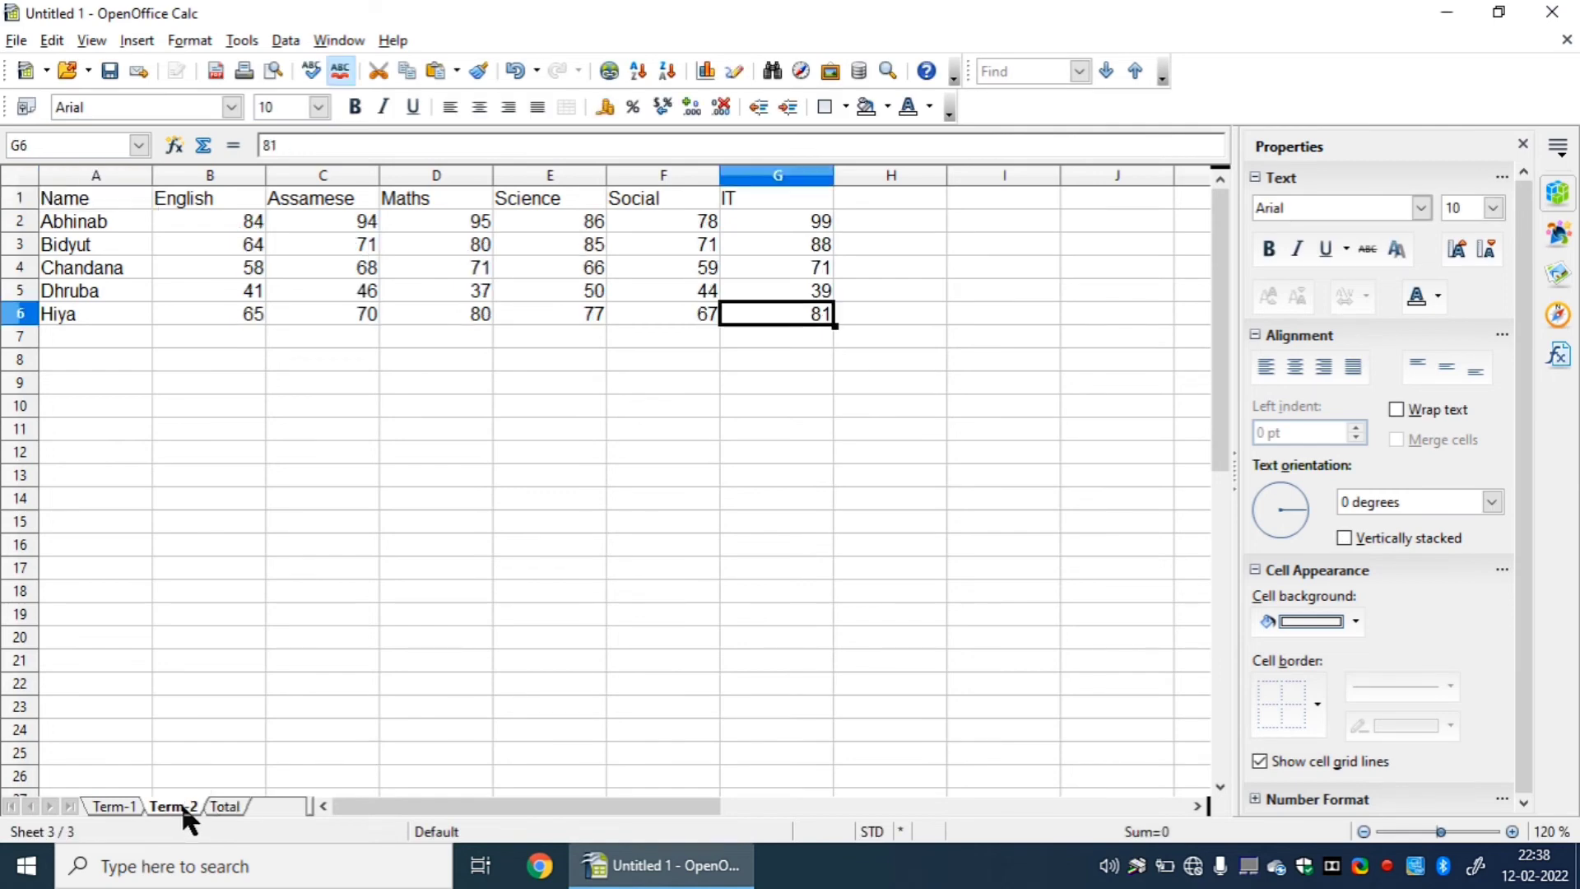
{"action": "left_click", "coordinate": [127, 805]}
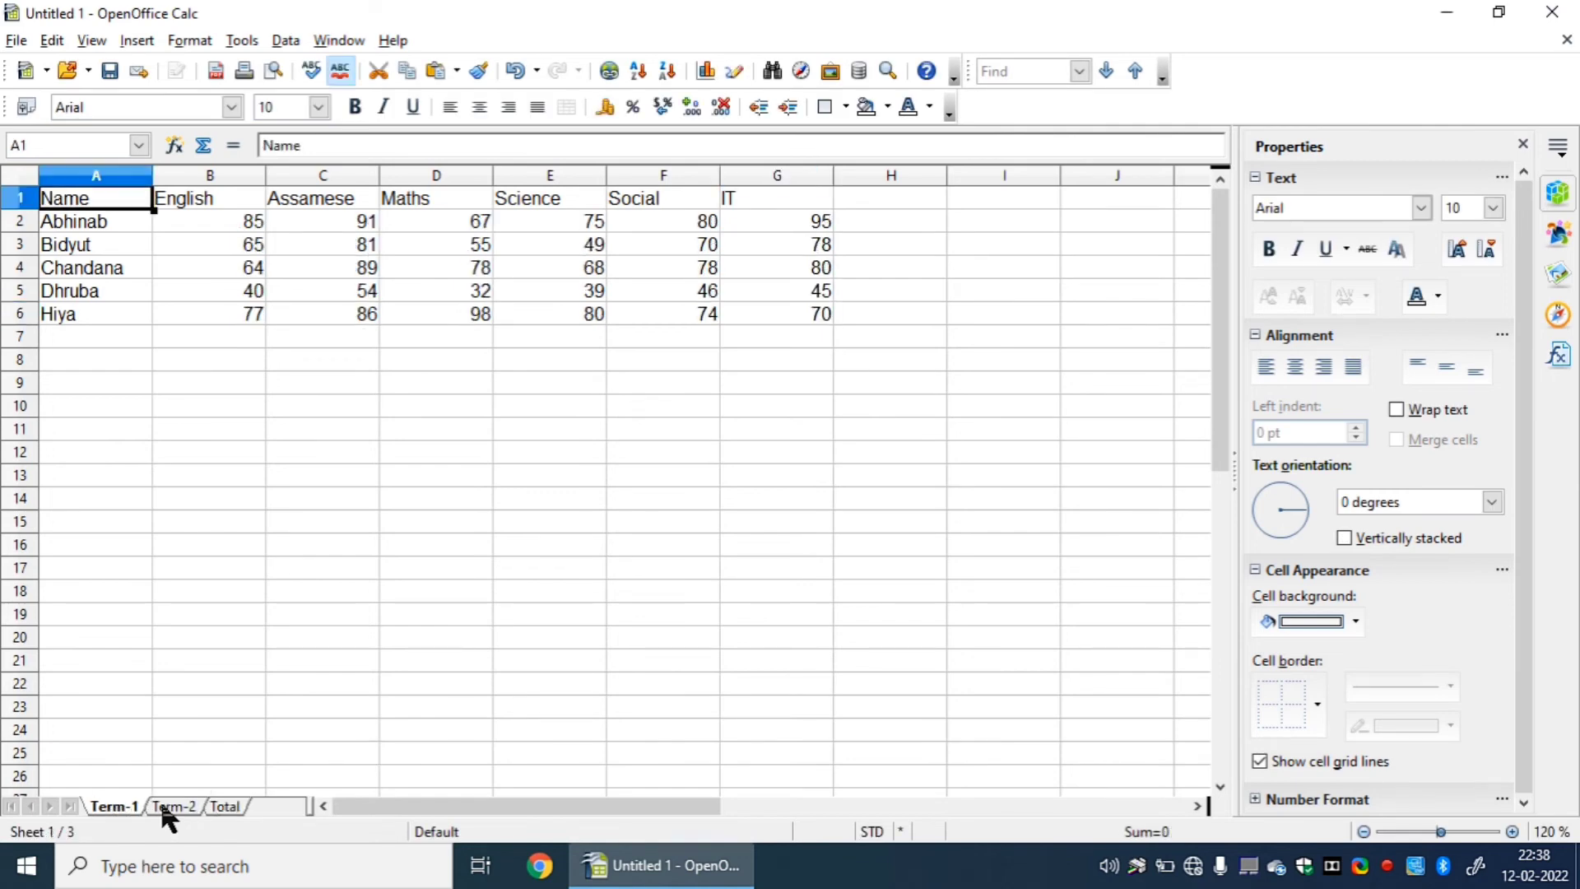
{"action": "left_click", "coordinate": [821, 292]}
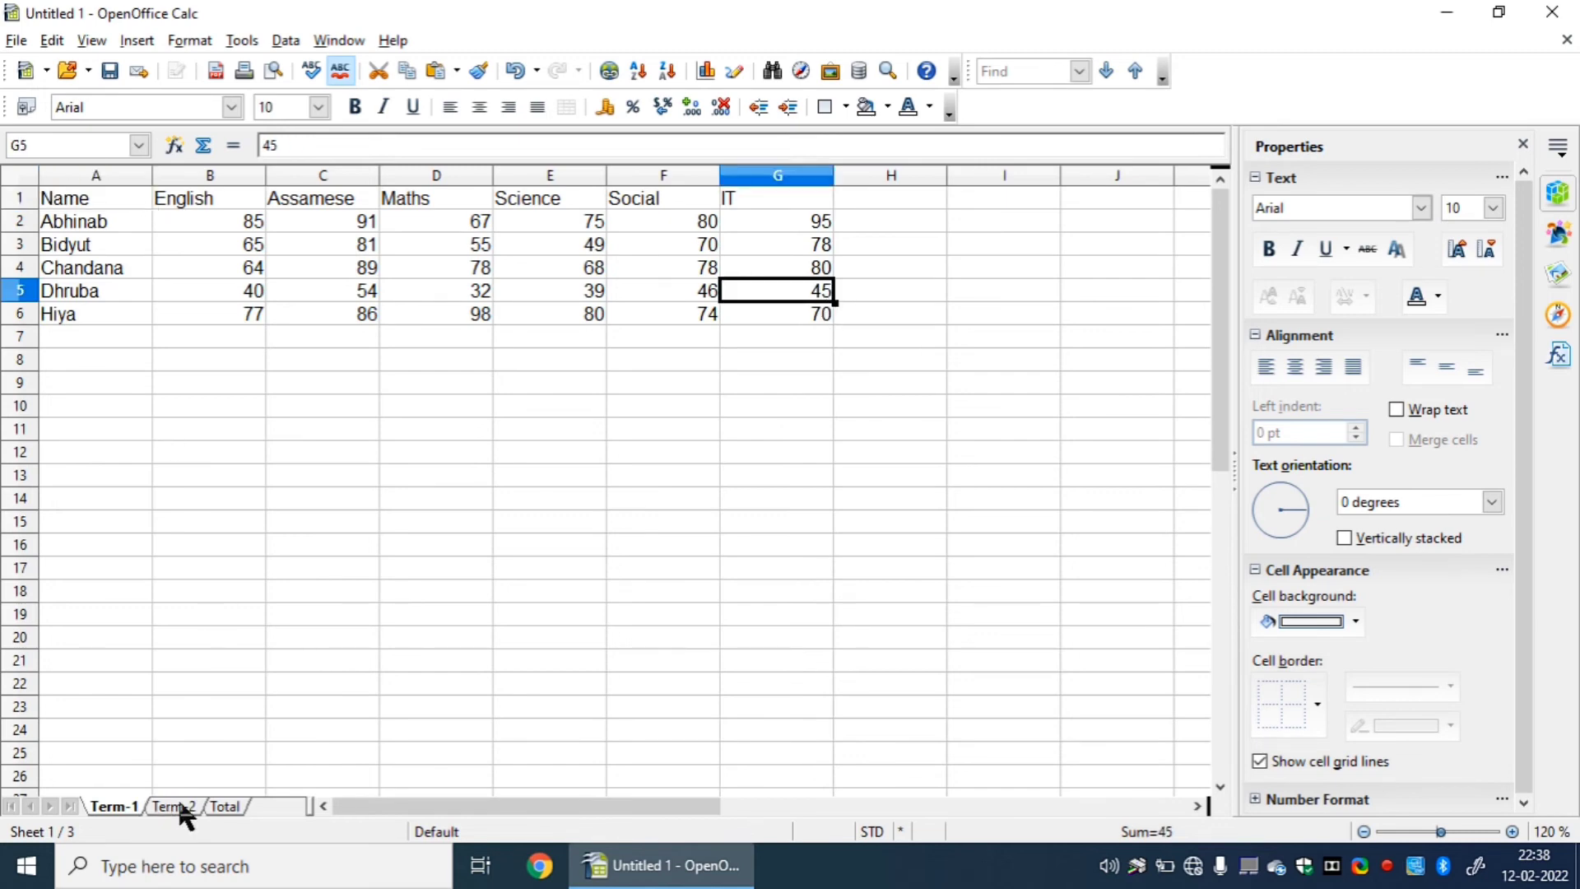
{"action": "left_click", "coordinate": [178, 803]}
{"action": "left_click", "coordinate": [225, 806]}
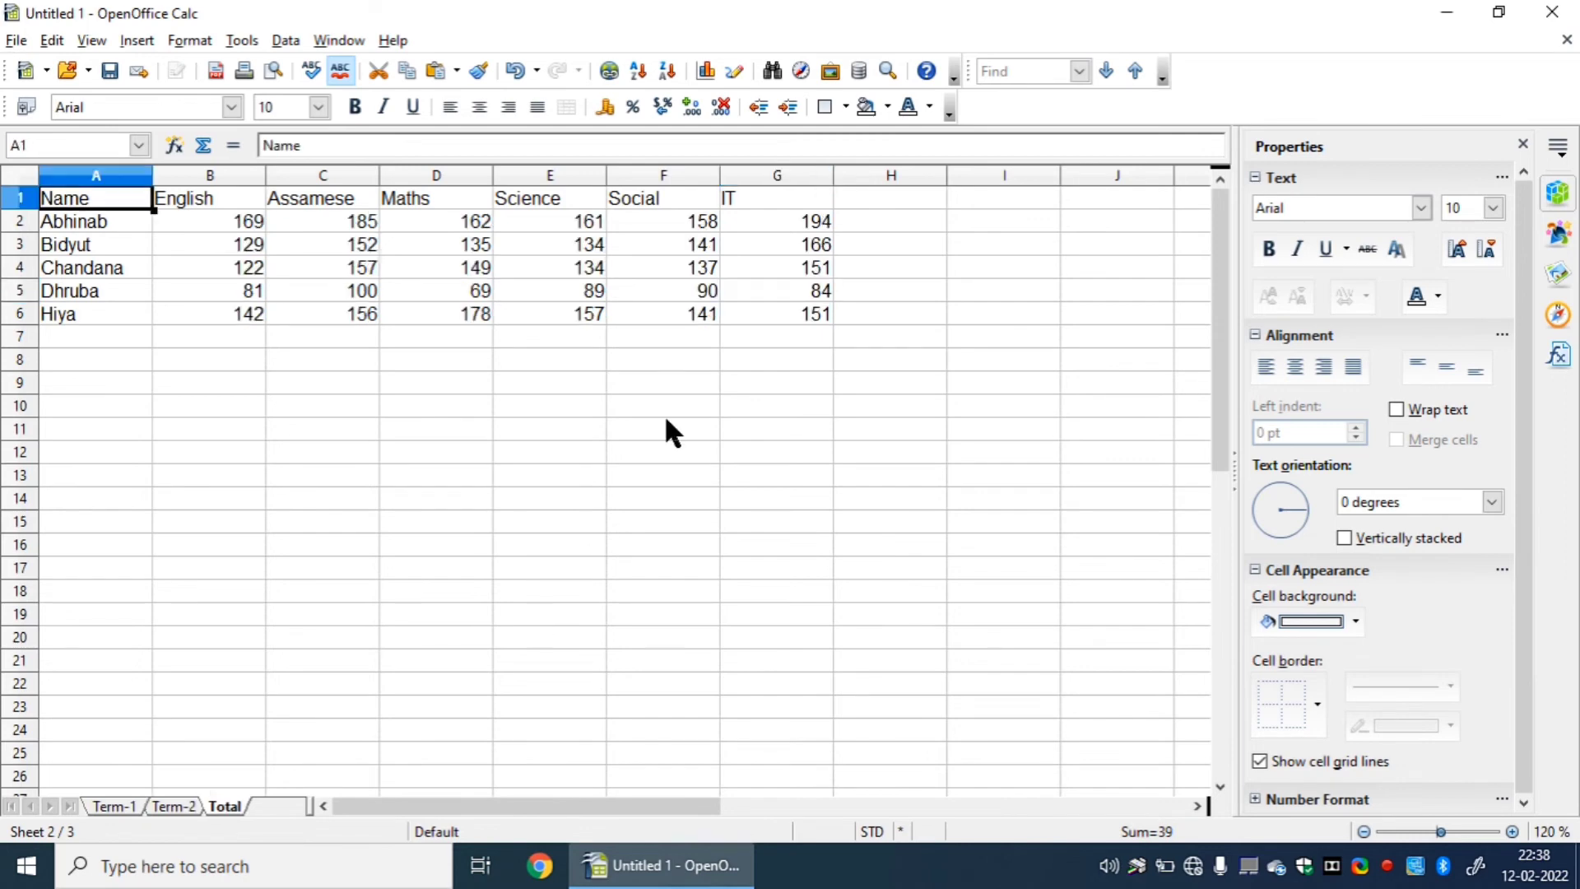
{"action": "left_click", "coordinate": [172, 806]}
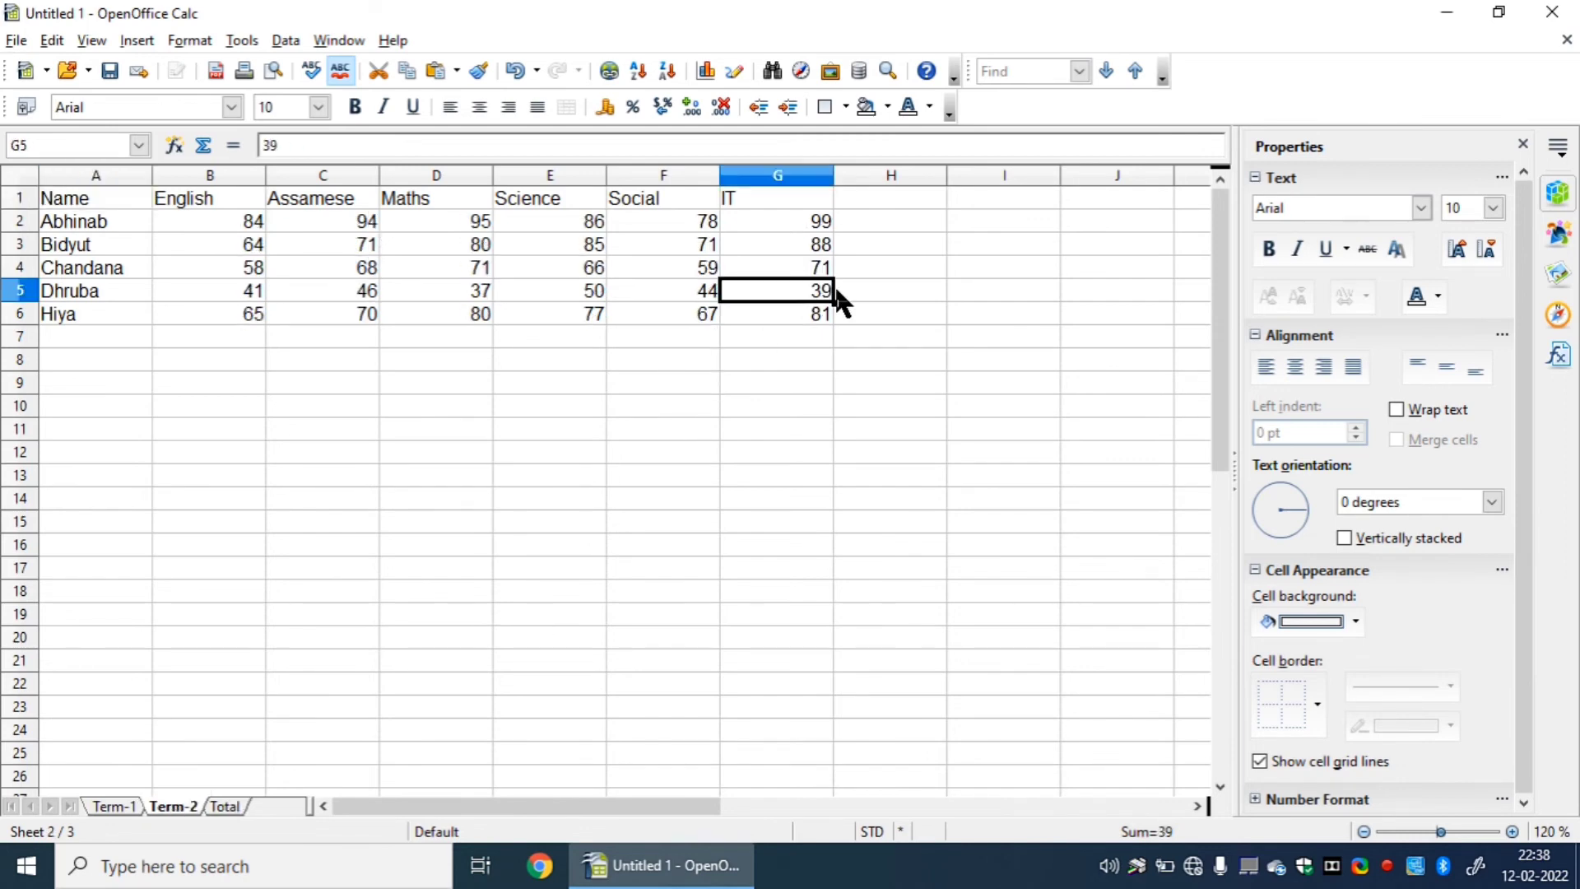
{"action": "type", "text": "50"}
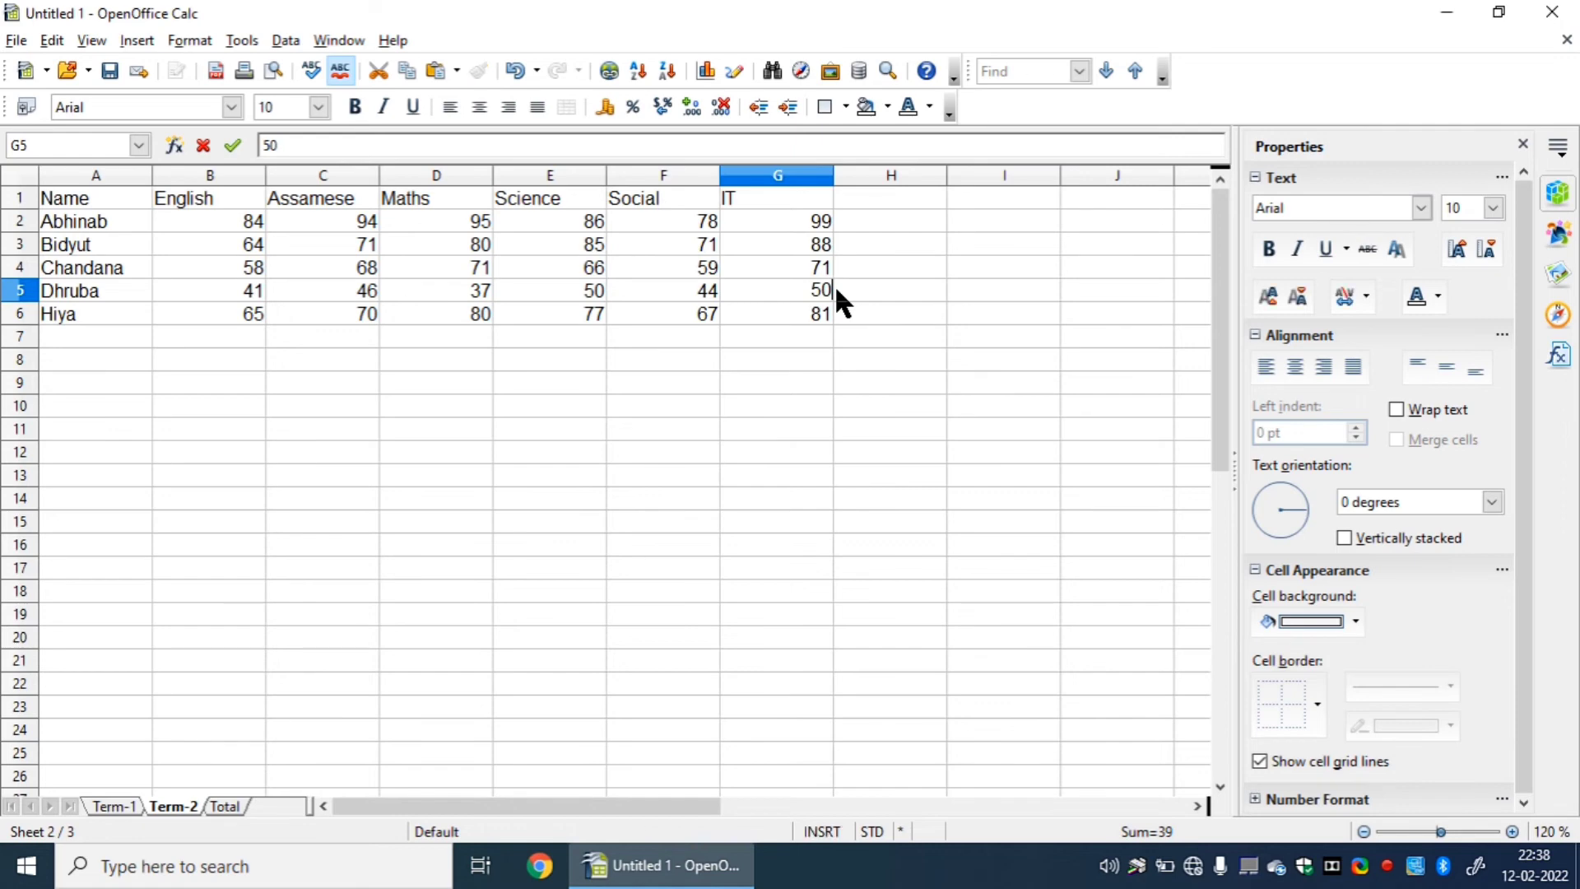
{"action": "key", "text": "Return"}
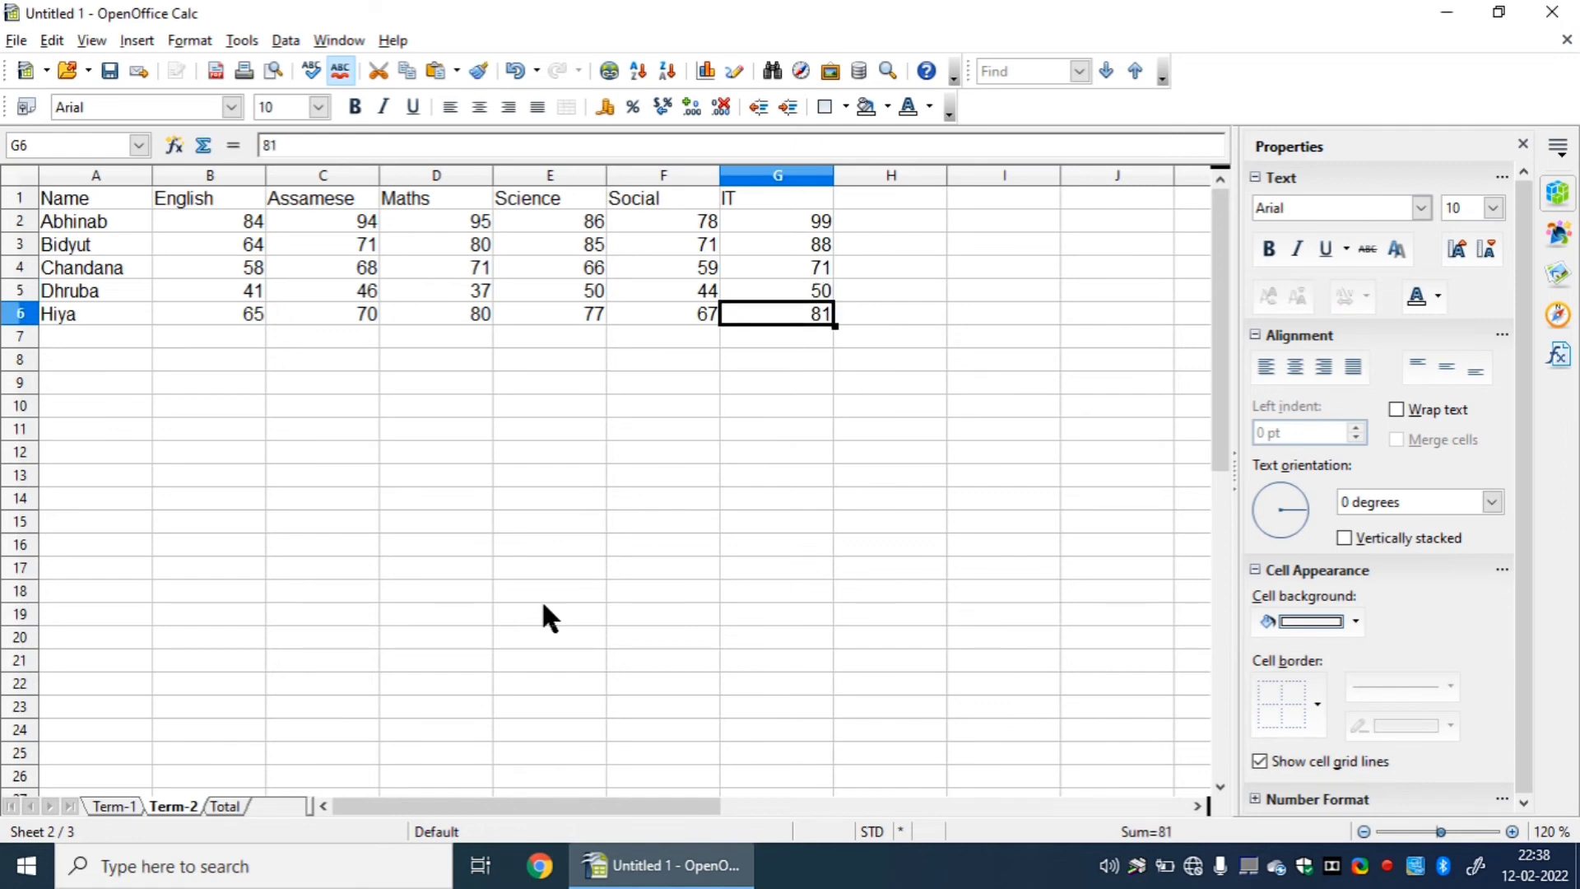
Check the IT total in row 5 of the Total sheet against the edited Term-2 mark
{"action": "left_click", "coordinate": [222, 807]}
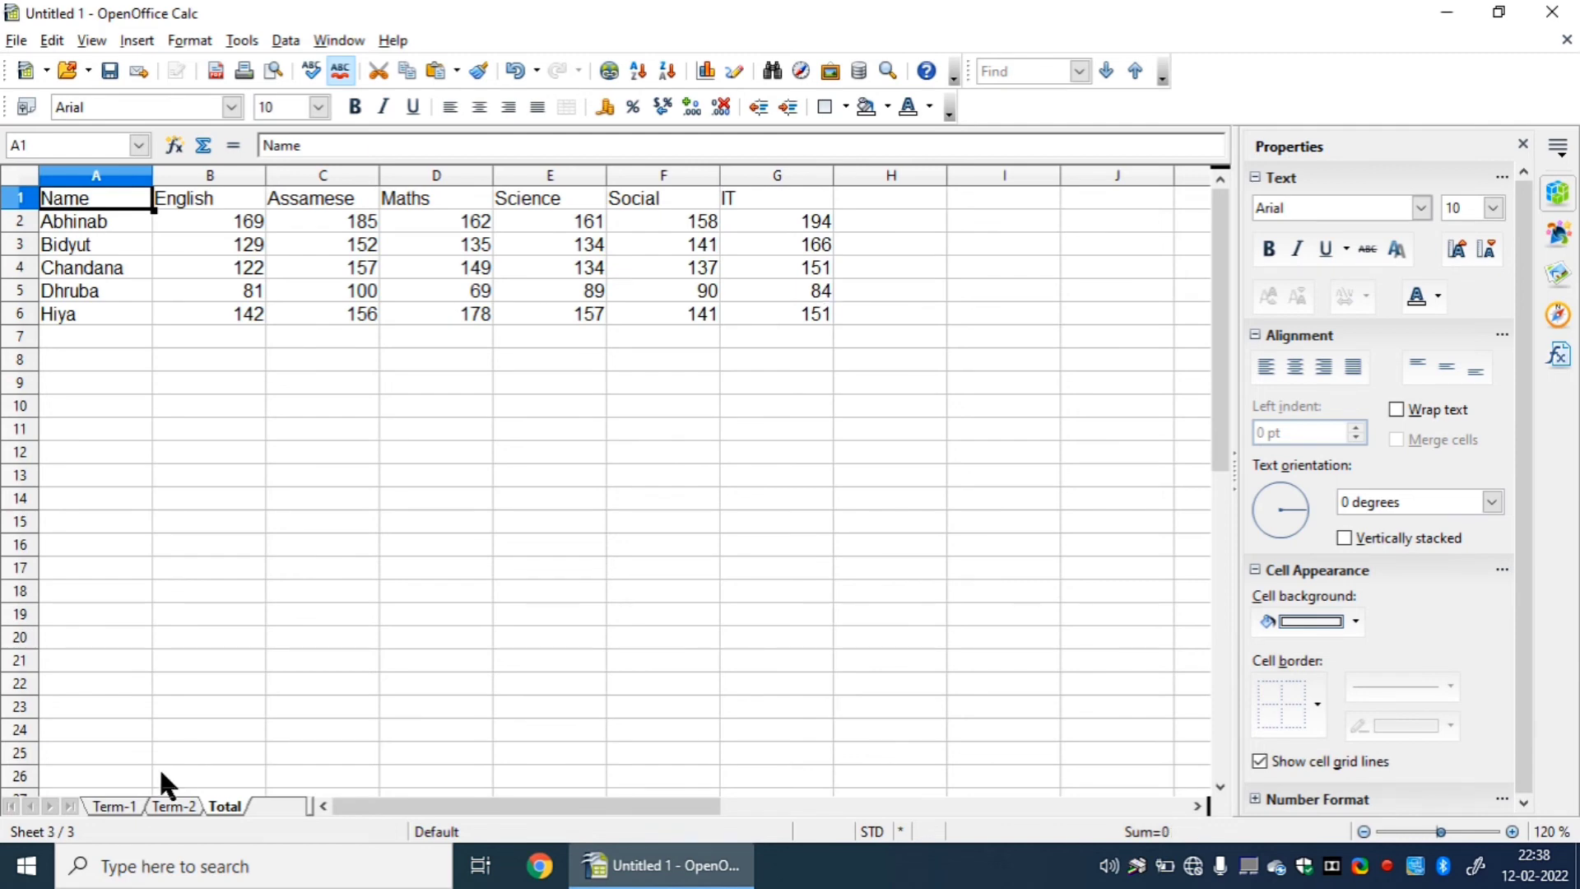
{"action": "left_click", "coordinate": [140, 806]}
{"action": "left_click", "coordinate": [173, 807]}
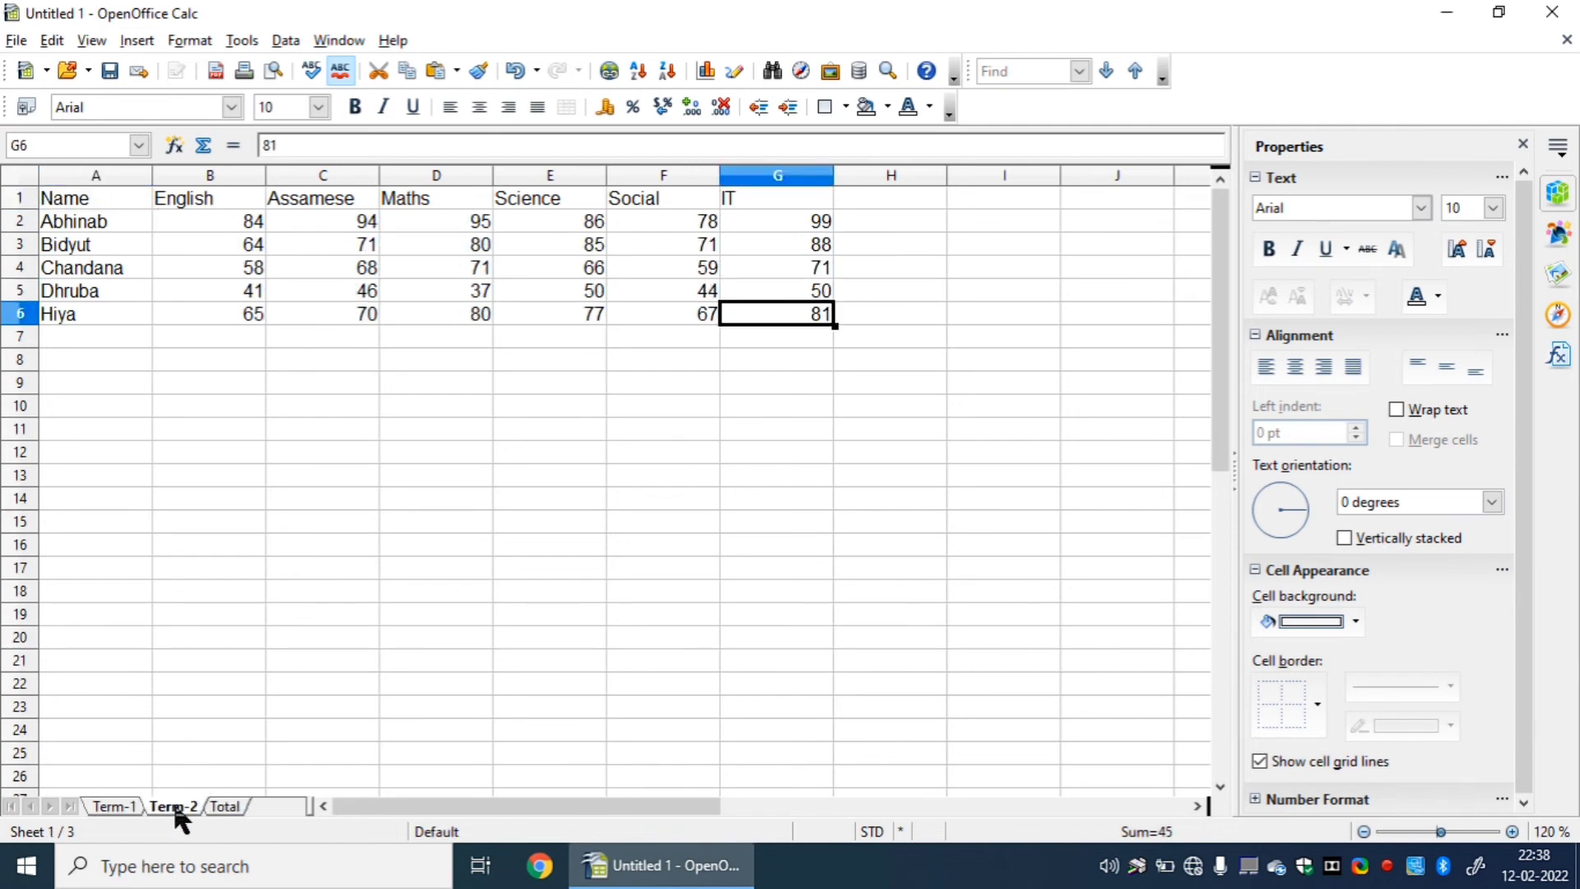
{"action": "left_click", "coordinate": [224, 806]}
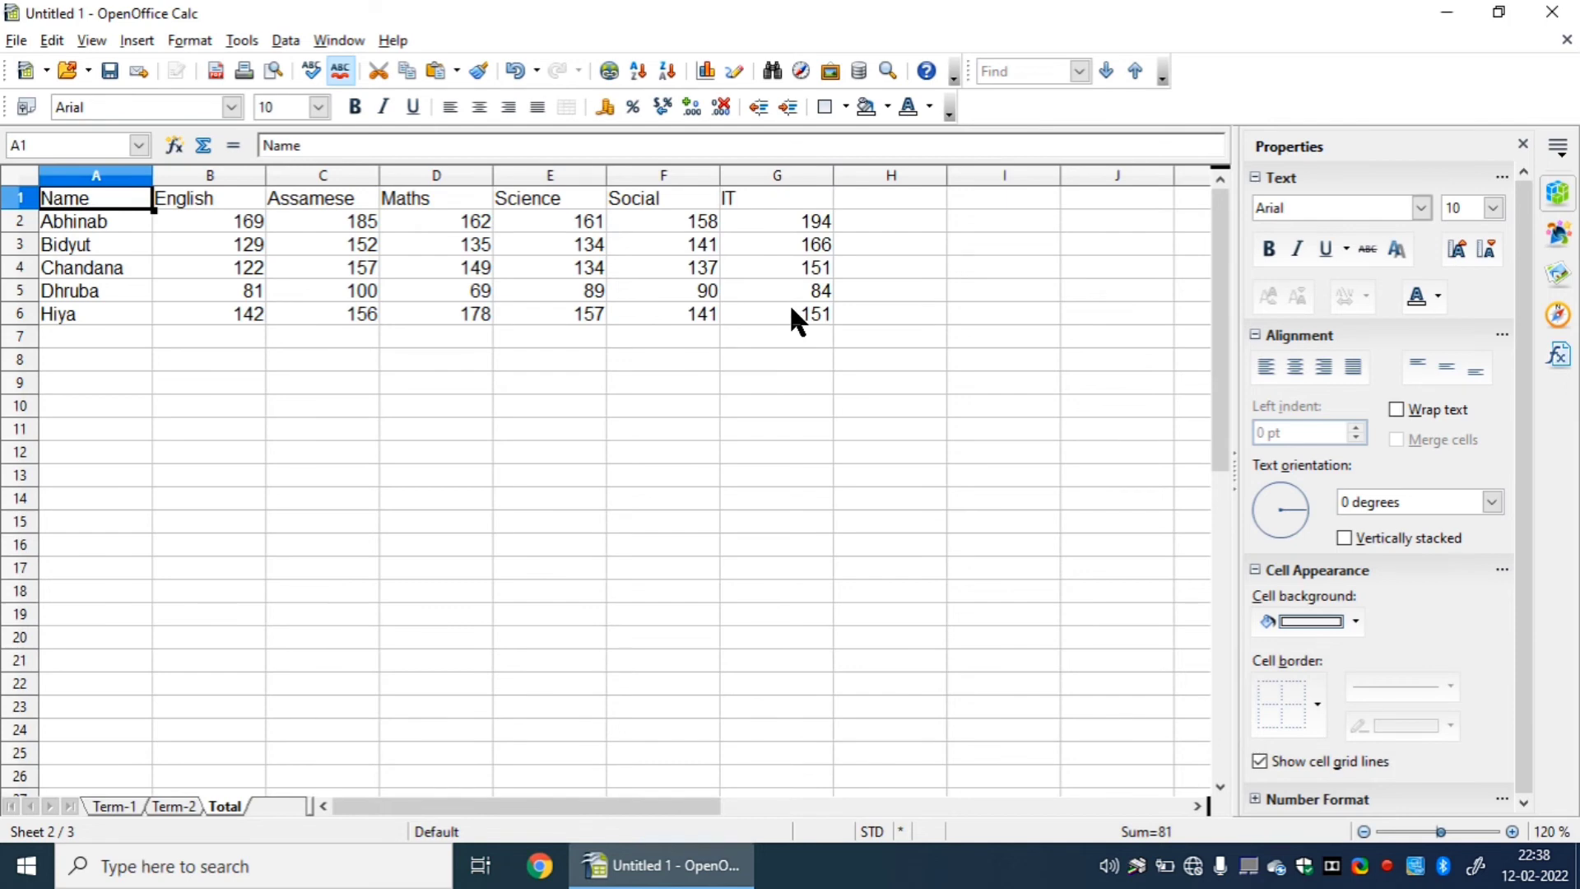
Set the IT mark in cell G5 of the Term-2 sheet back to 39
{"action": "left_click", "coordinate": [174, 808]}
{"action": "left_click", "coordinate": [823, 294]}
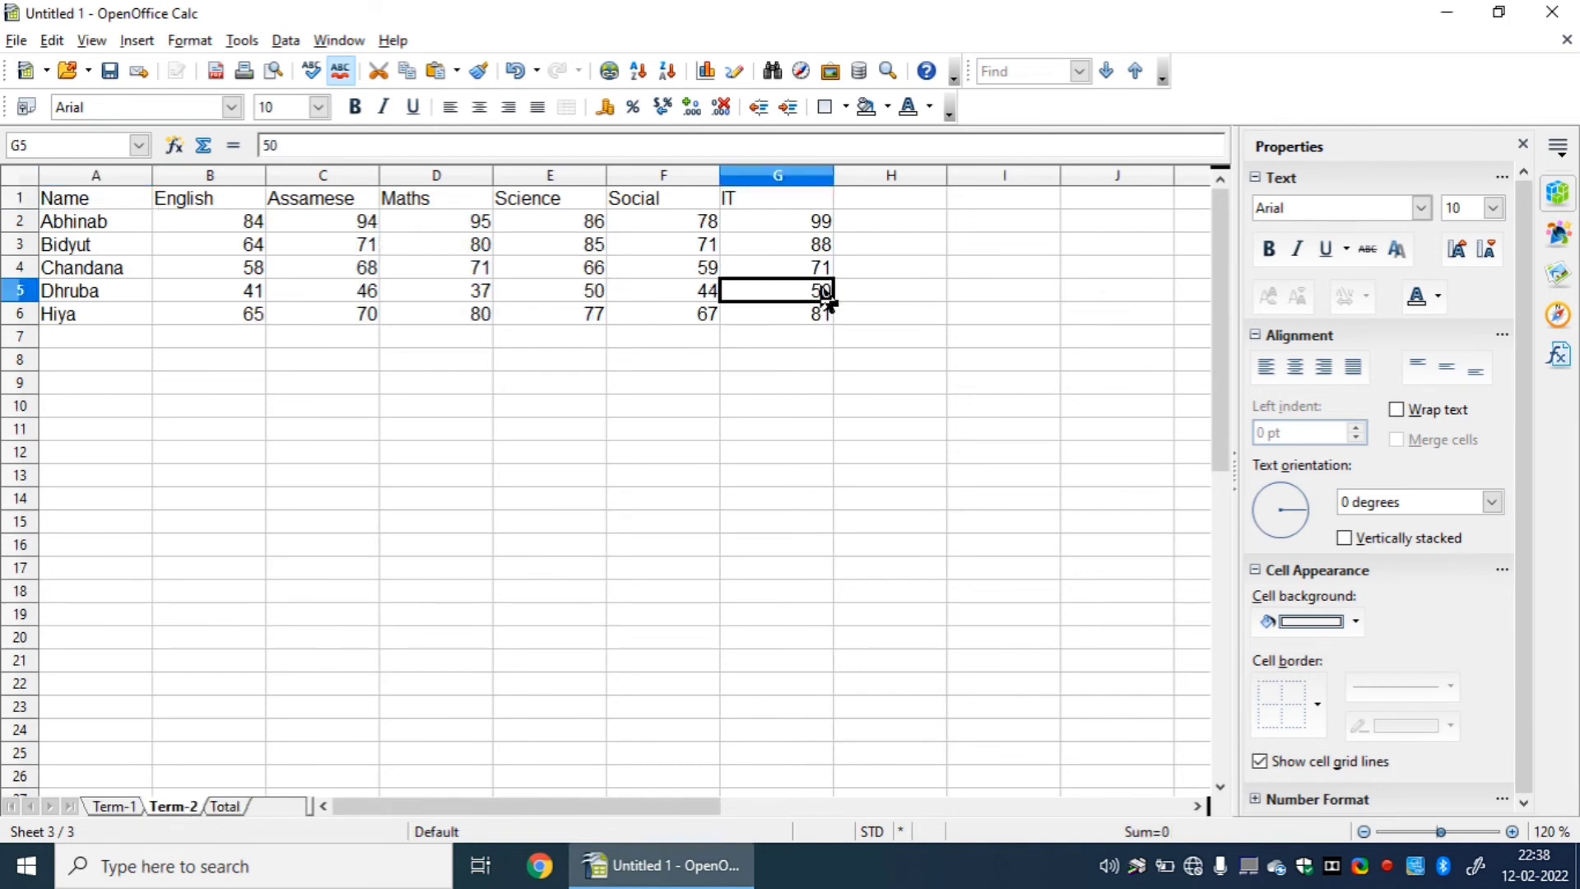
{"action": "type", "text": "39"}
{"action": "key", "text": "Return"}
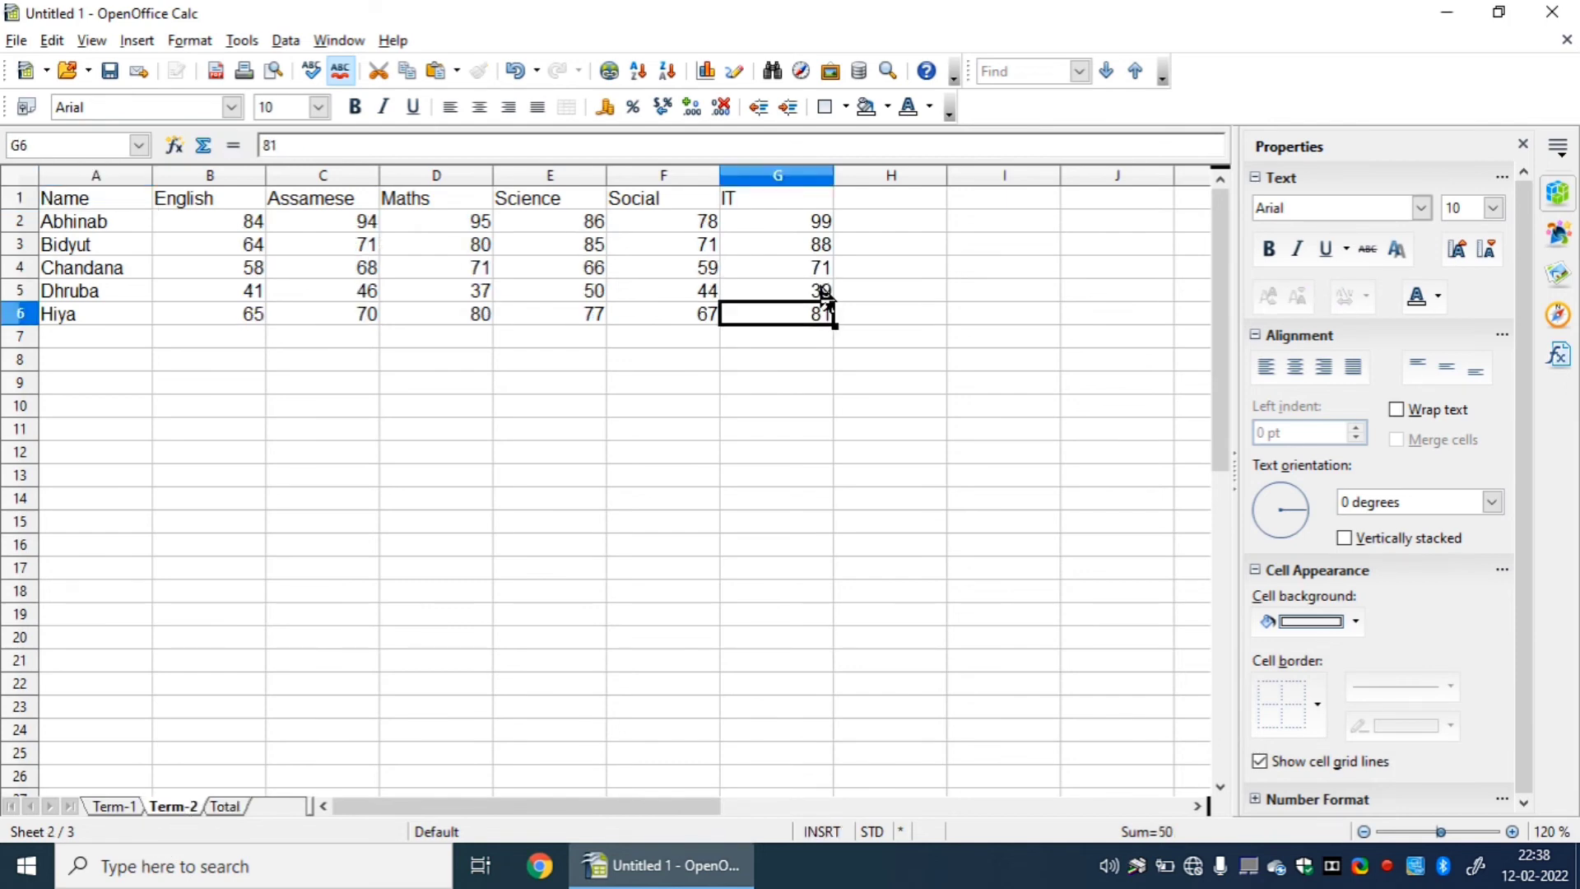
Consolidate the same Term-1 and Term-2 ranges into the Total sheet again, with linking to the source data enabled
{"action": "left_click", "coordinate": [283, 41]}
{"action": "left_click", "coordinate": [344, 270]}
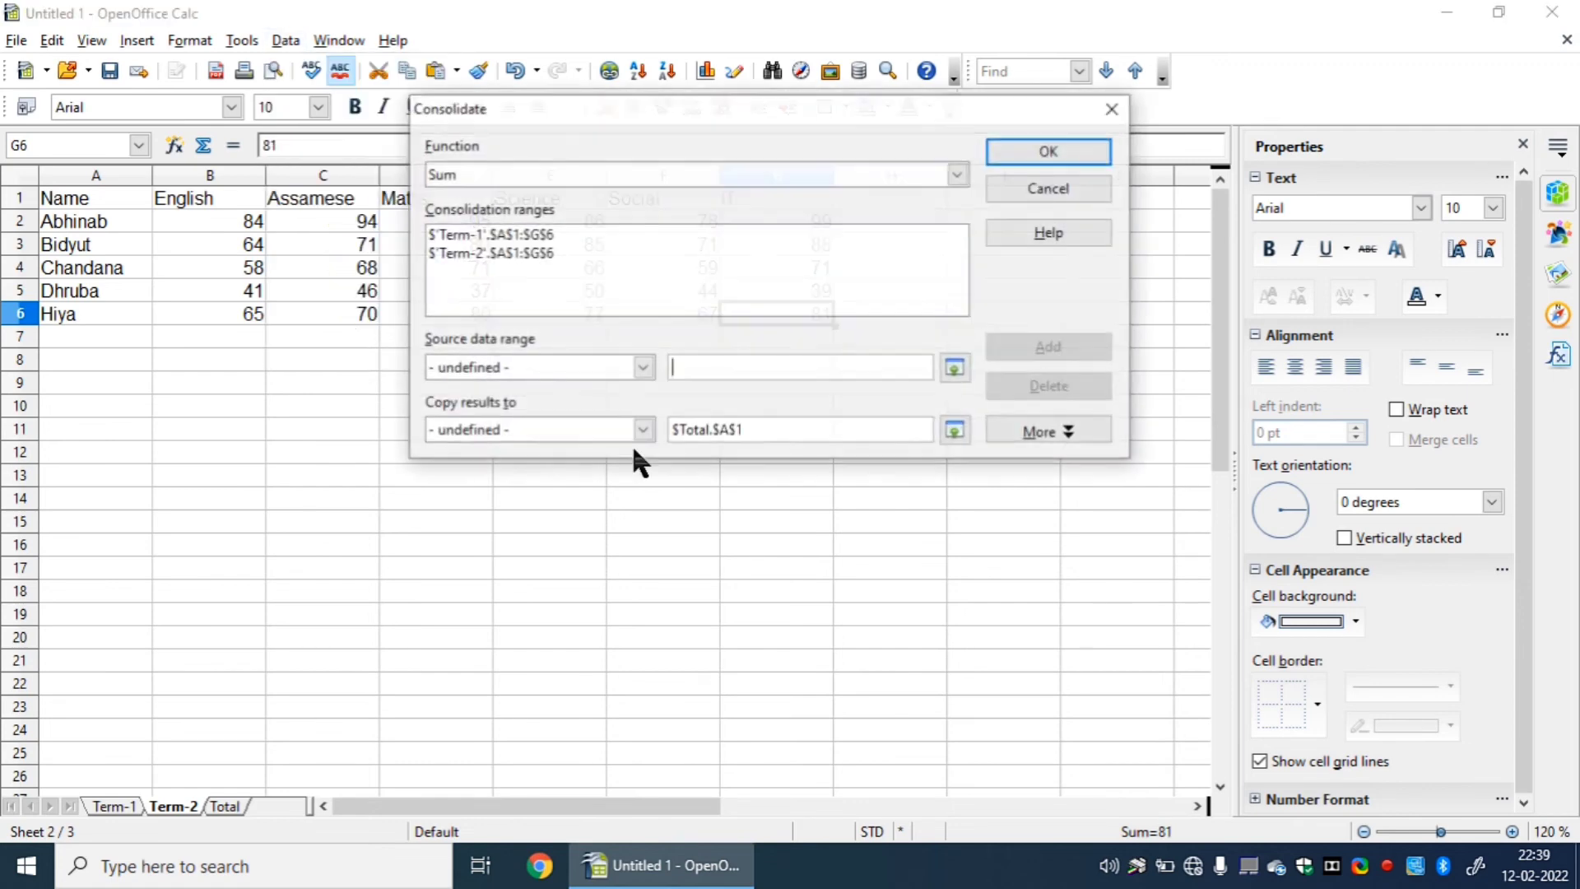
{"action": "left_click", "coordinate": [1021, 432]}
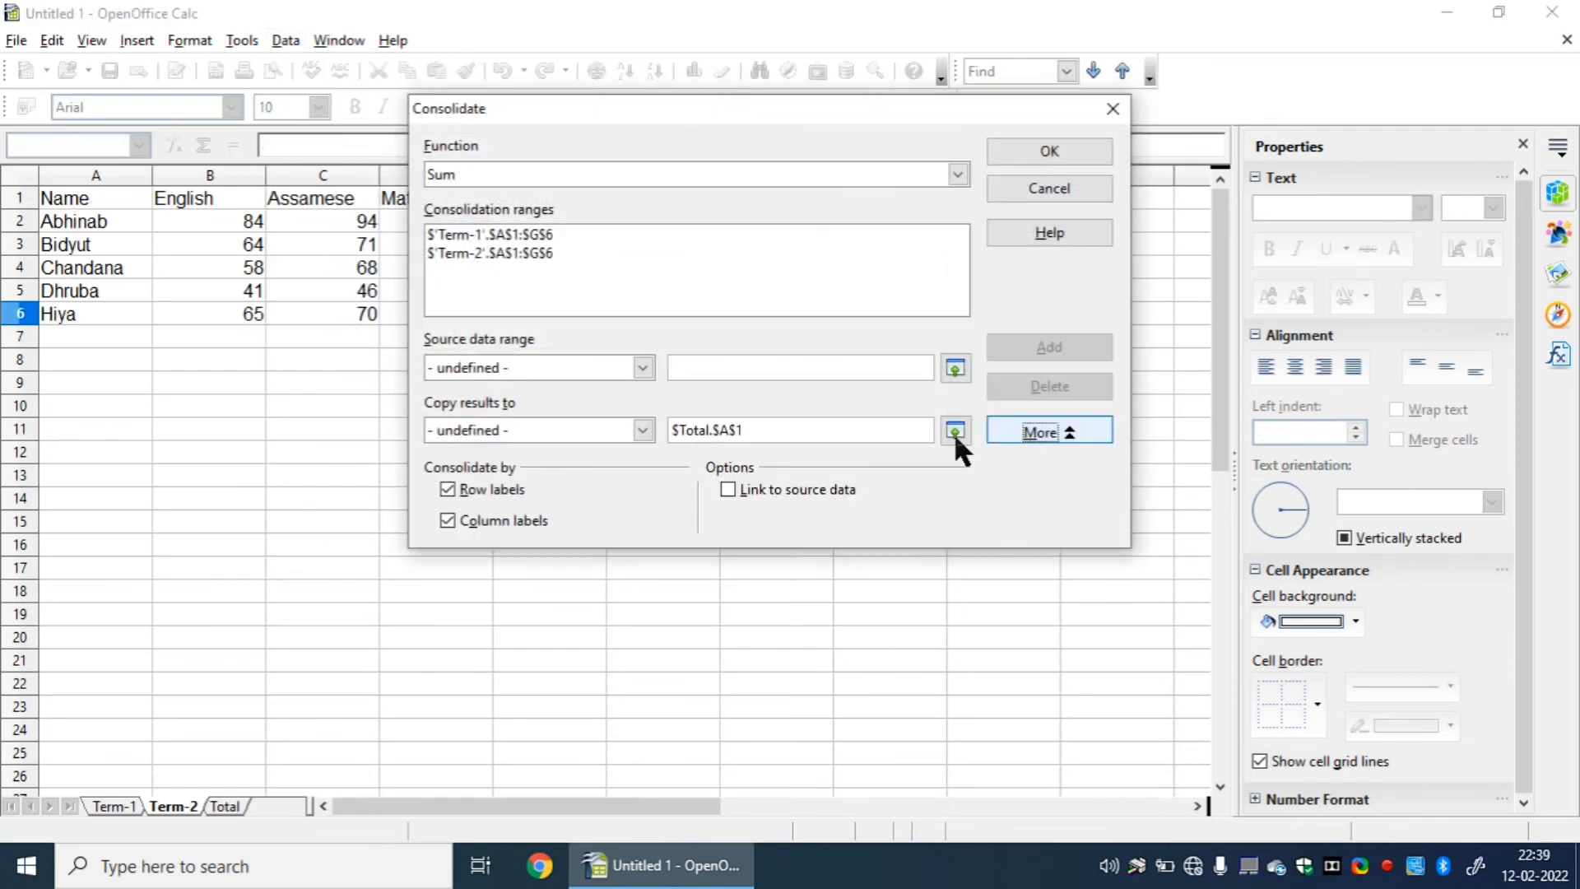
{"action": "left_click", "coordinate": [728, 490]}
{"action": "left_click", "coordinate": [1020, 148]}
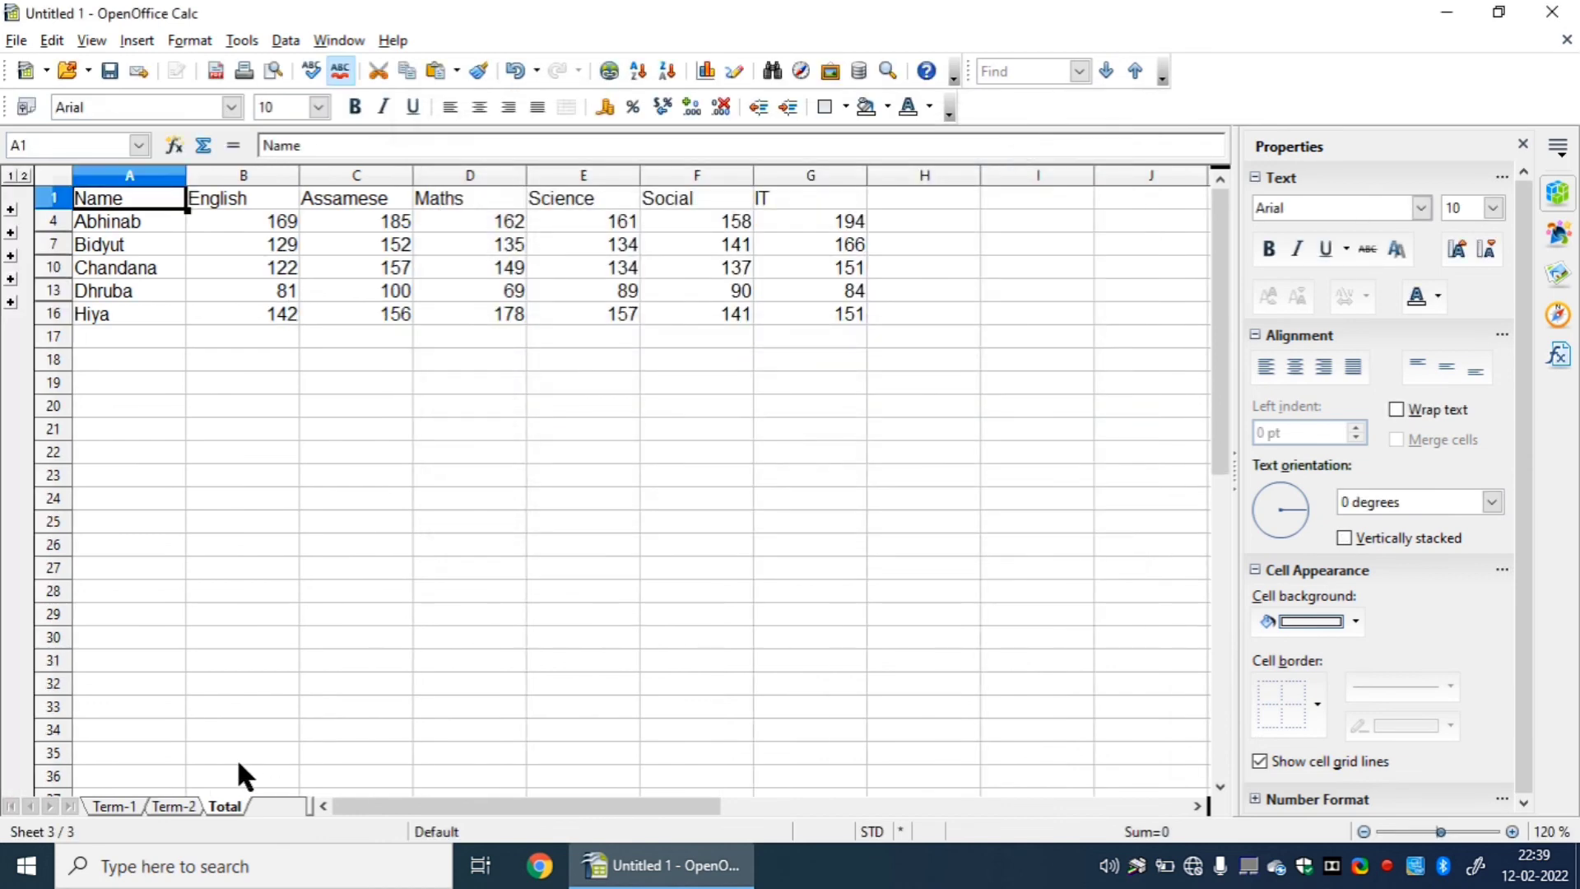
Change the IT mark in cell G5 of the Term-2 sheet to 50
{"action": "left_click", "coordinate": [175, 806]}
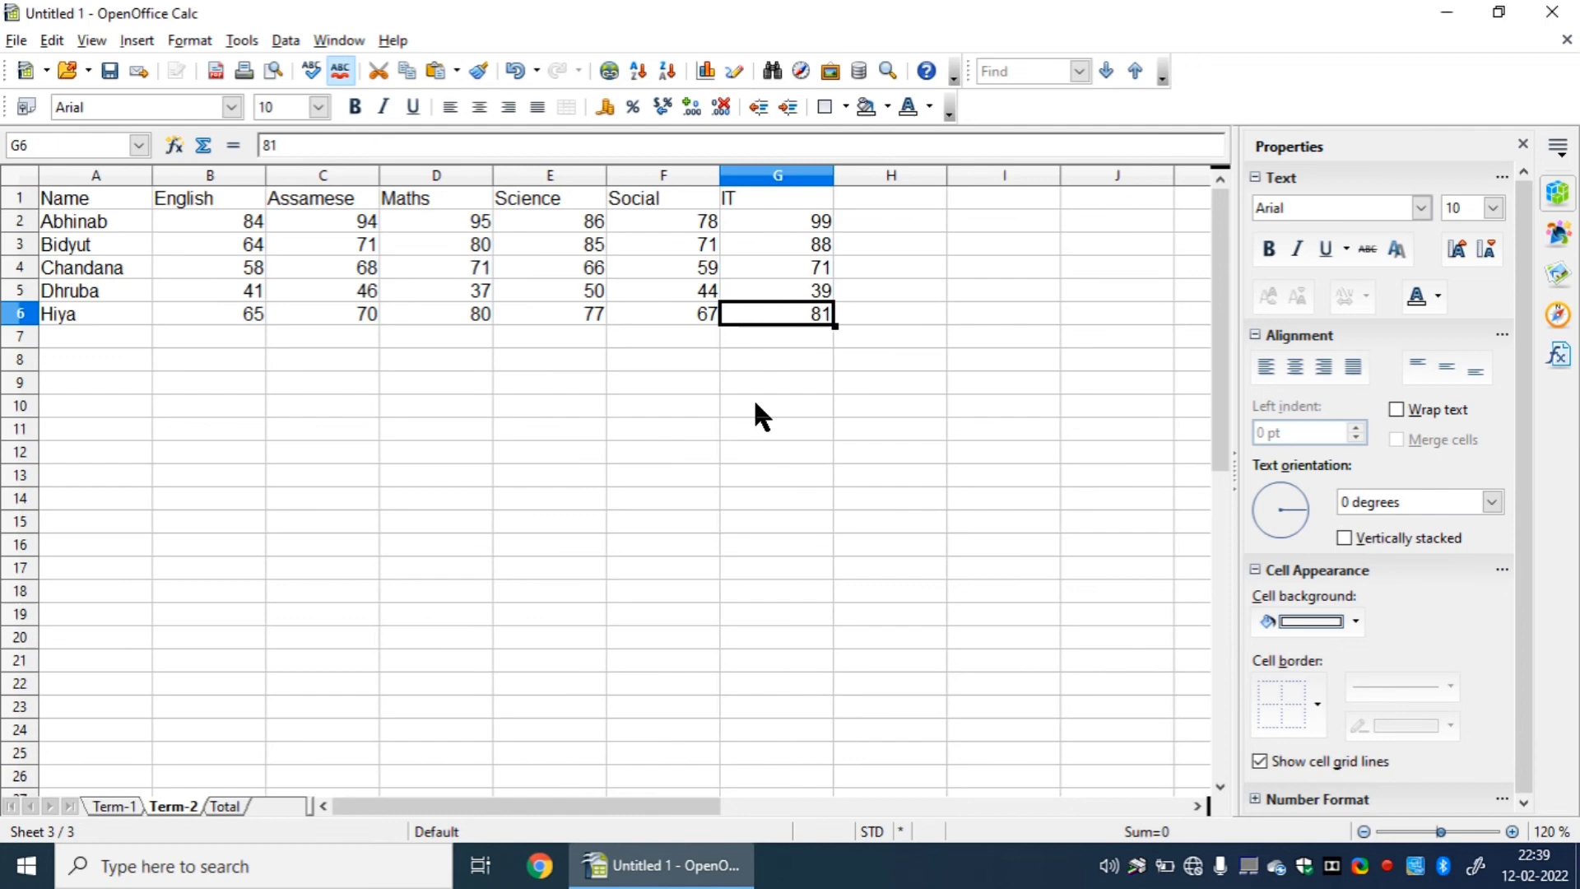
{"action": "left_click", "coordinate": [790, 288]}
{"action": "type", "text": "5"}
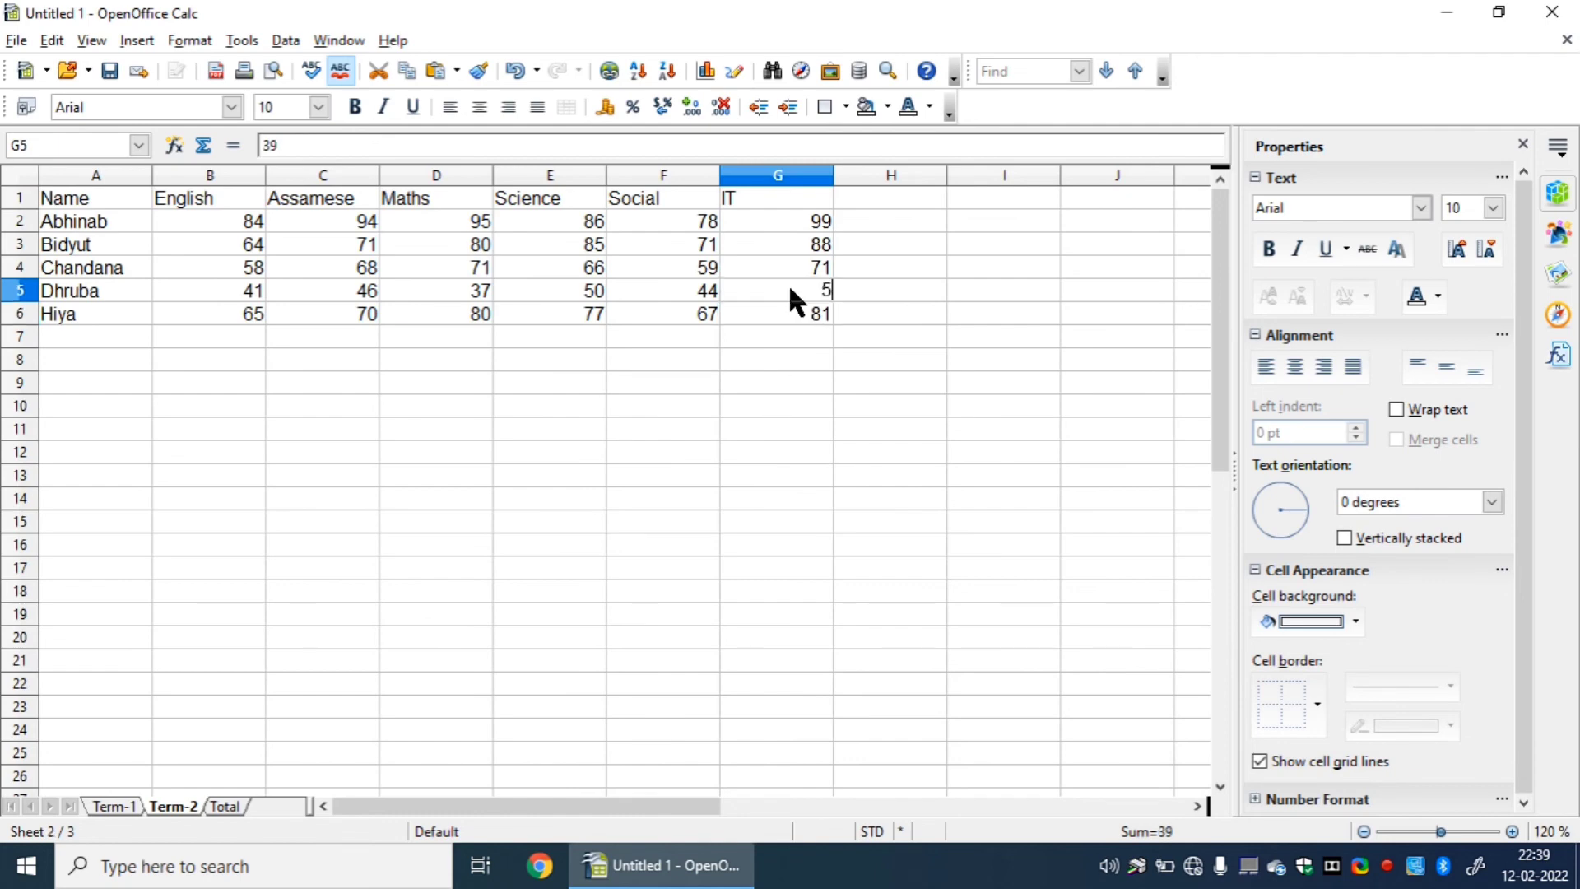
{"action": "type", "text": "0"}
{"action": "key", "text": "Return"}
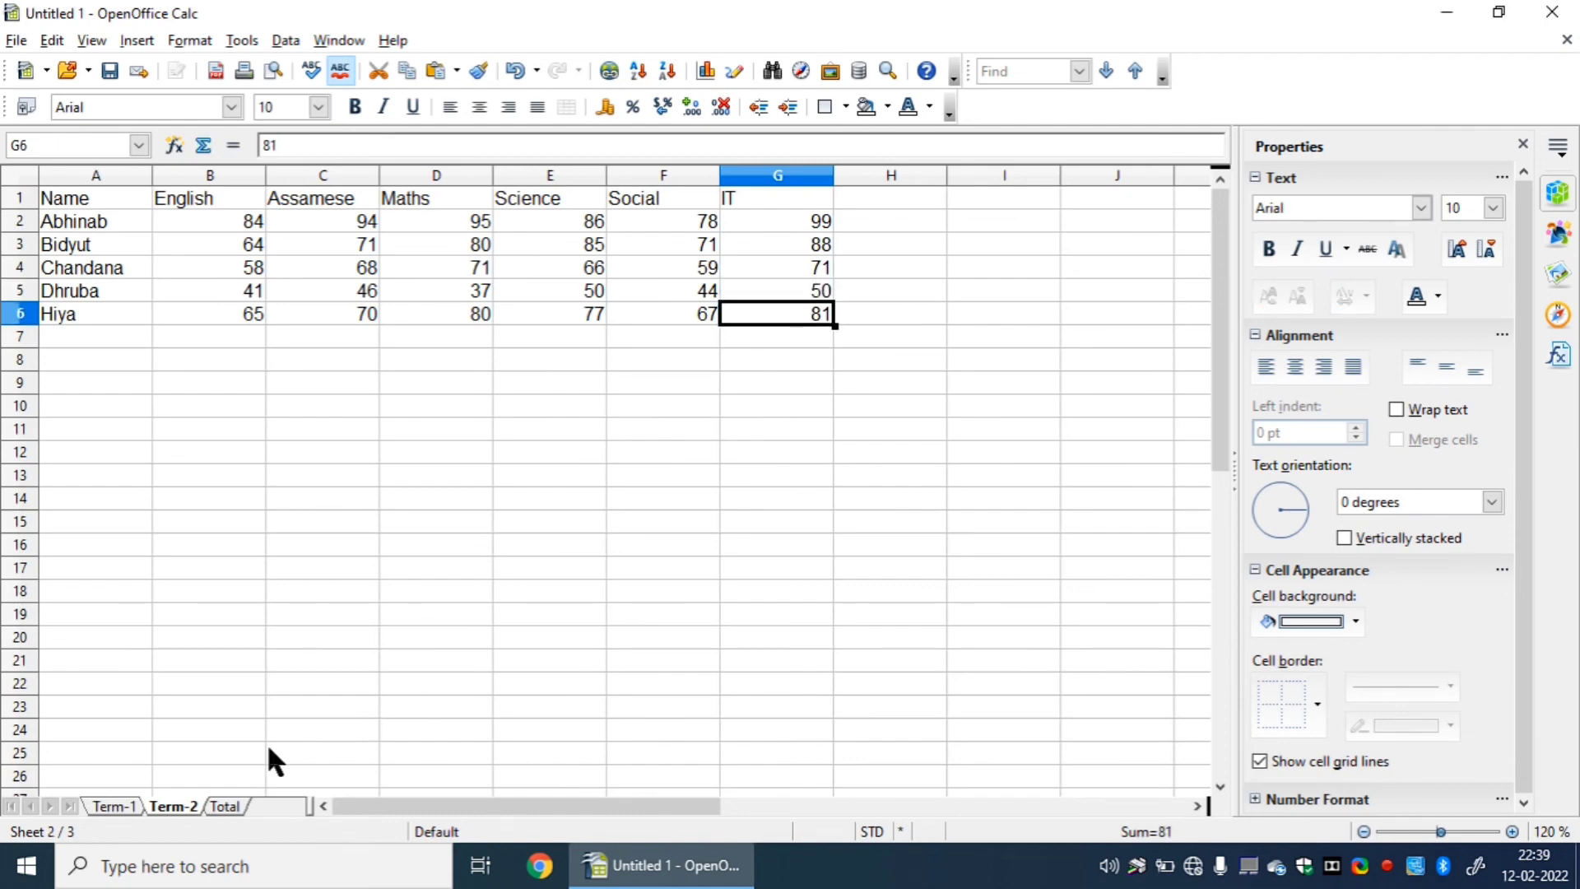
Examine the linked IT total in cell G13 of the Total sheet and compare it with the Term-1 and Term-2 sheets
{"action": "left_click", "coordinate": [227, 806]}
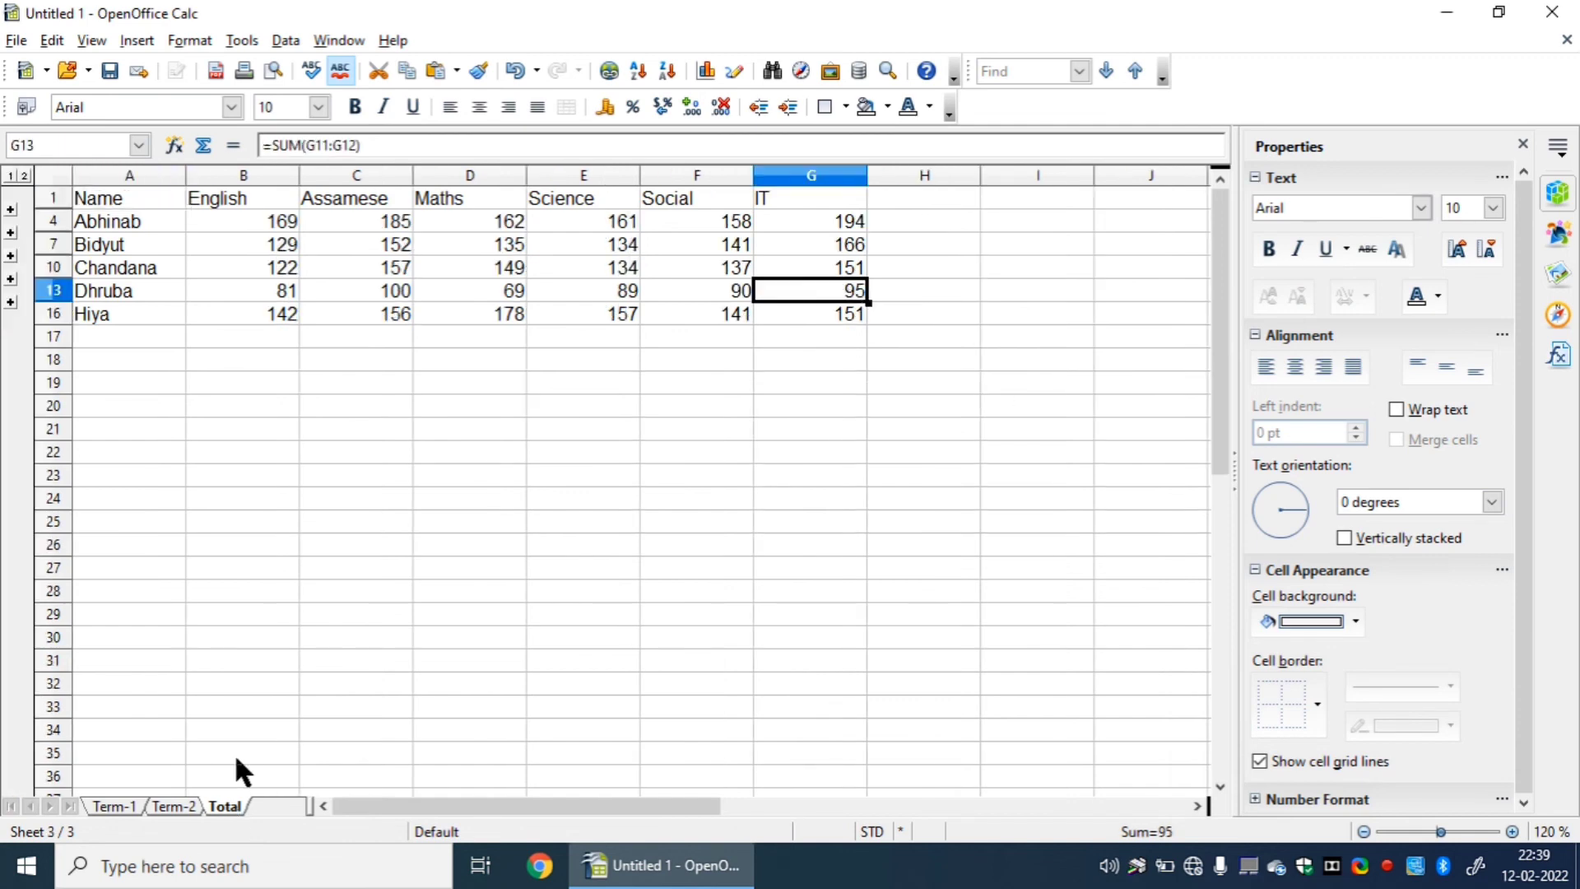
{"action": "left_click", "coordinate": [145, 805]}
{"action": "left_click", "coordinate": [174, 806]}
{"action": "left_click", "coordinate": [126, 809]}
{"action": "left_click", "coordinate": [222, 806]}
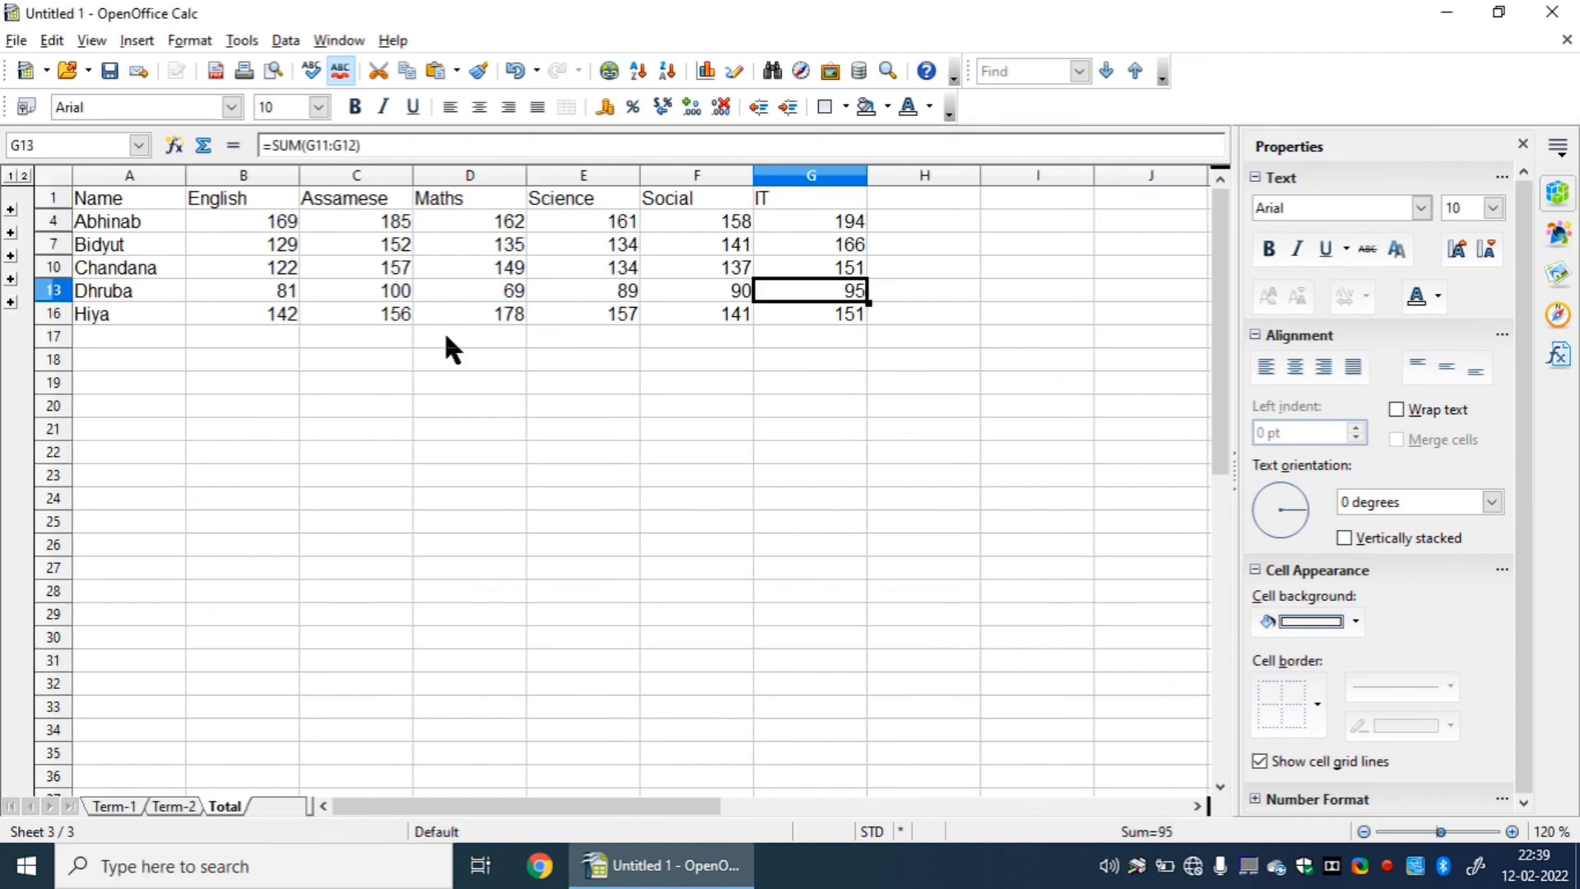